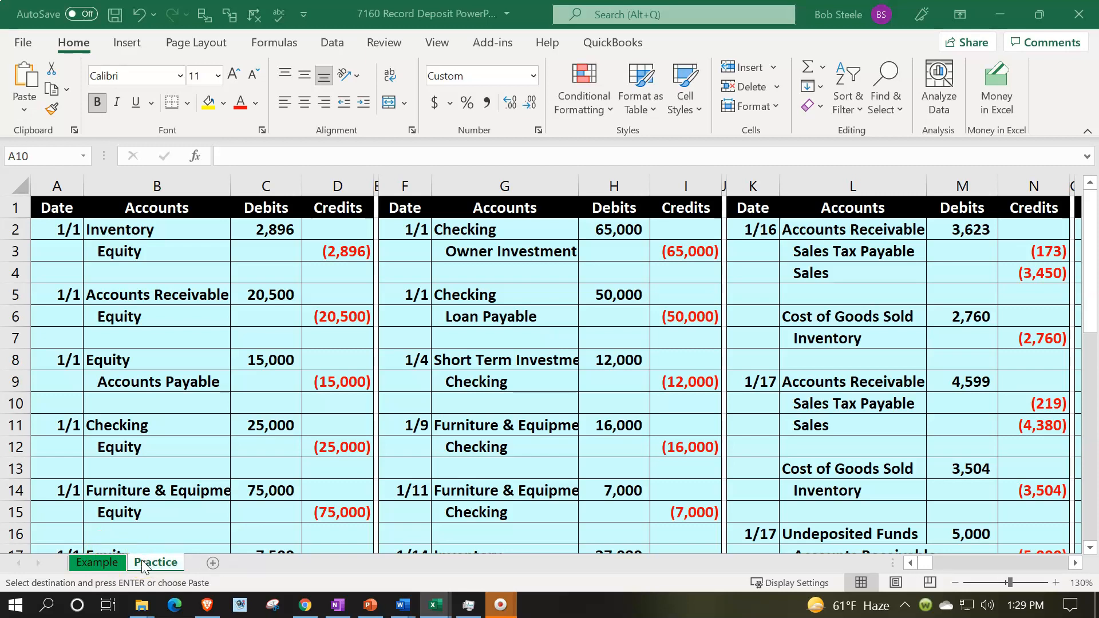
Review the completed deposit entry and trial balance on the Example sheet
click(105, 569)
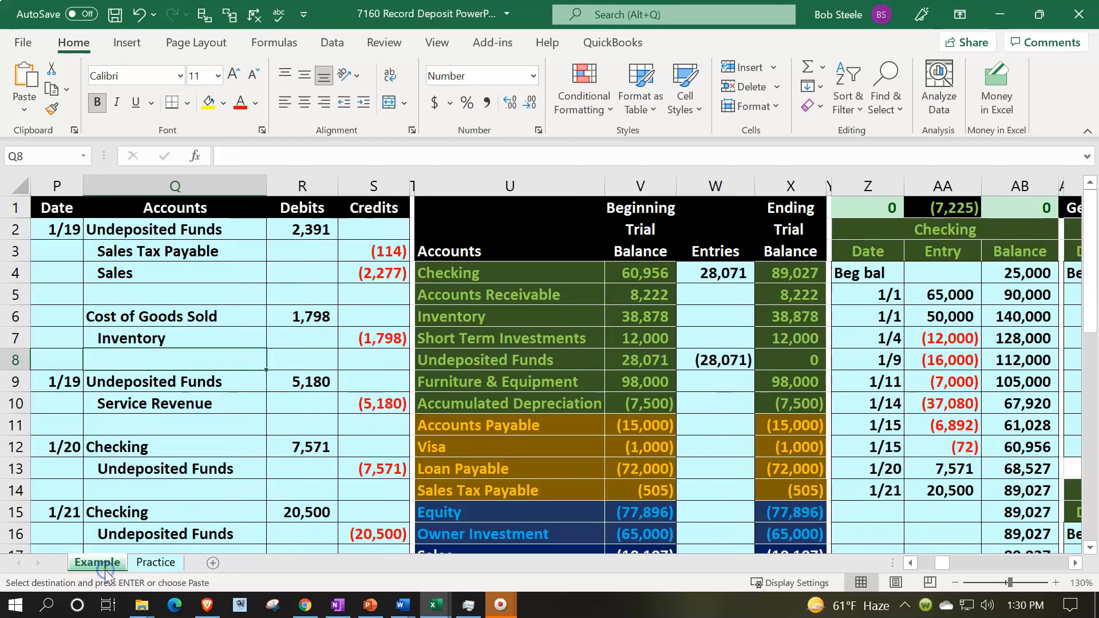
drag(195, 490, 196, 468)
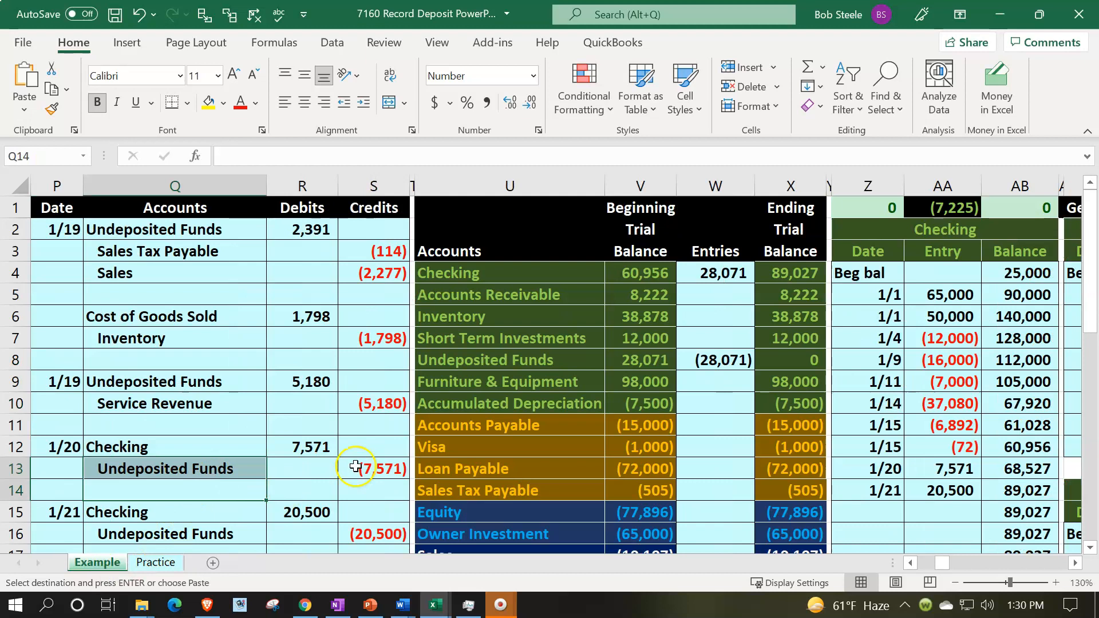
scroll(356, 465, down, 1)
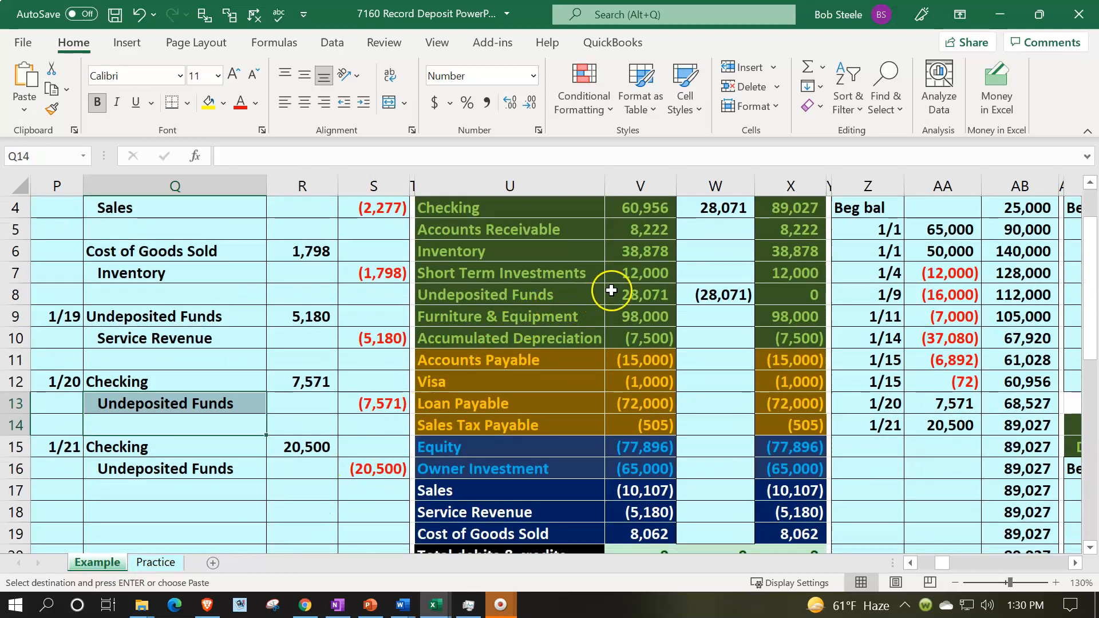
click(611, 291)
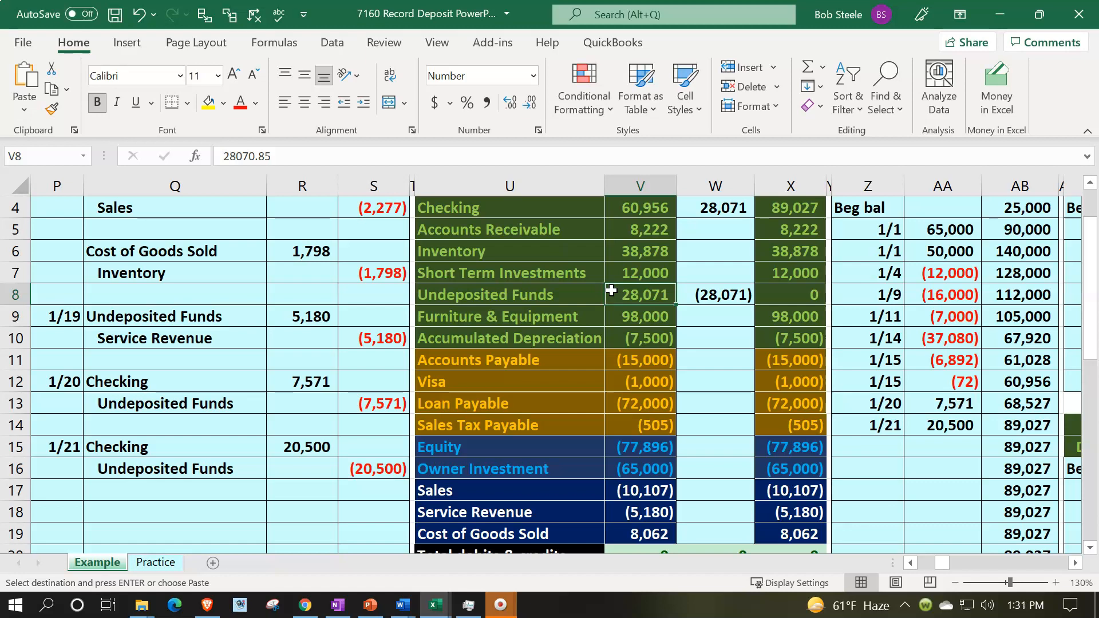
click(630, 210)
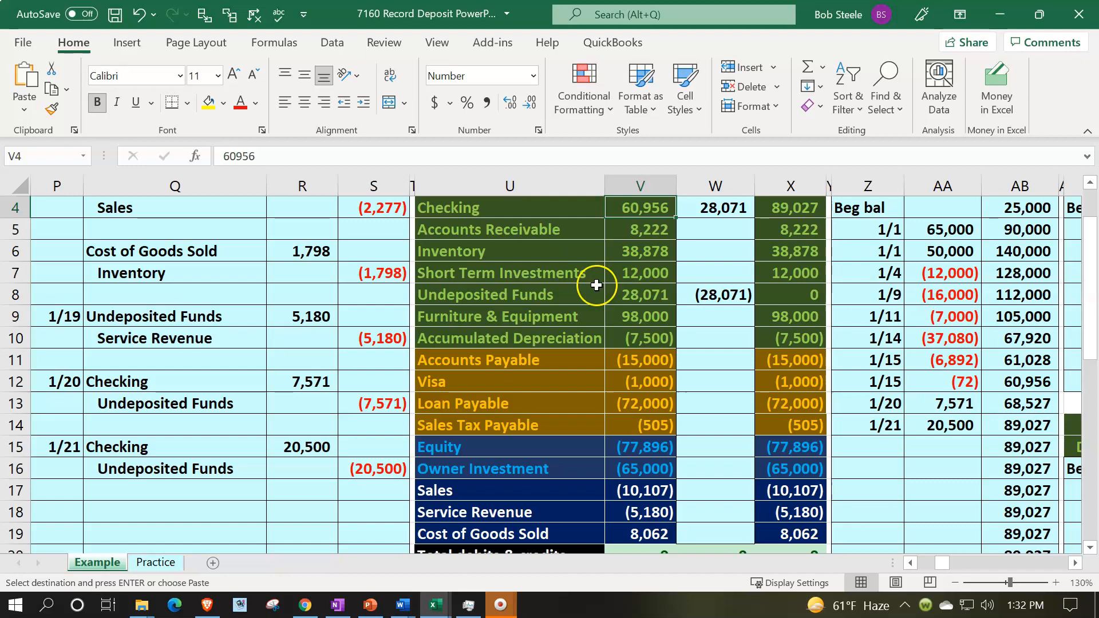
On the Practice sheet, hide columns A through O to bring the latest journal entries and trial balance into view
click(172, 564)
click(240, 349)
key(Right)
key(Right)
key(Right)
key(Right)
key(Right)
key(Right)
key(Right)
key(Right)
key(Right)
key(Right)
key(Right)
key(Right)
key(Right)
key(Right)
key(Right)
key(Right)
key(Right)
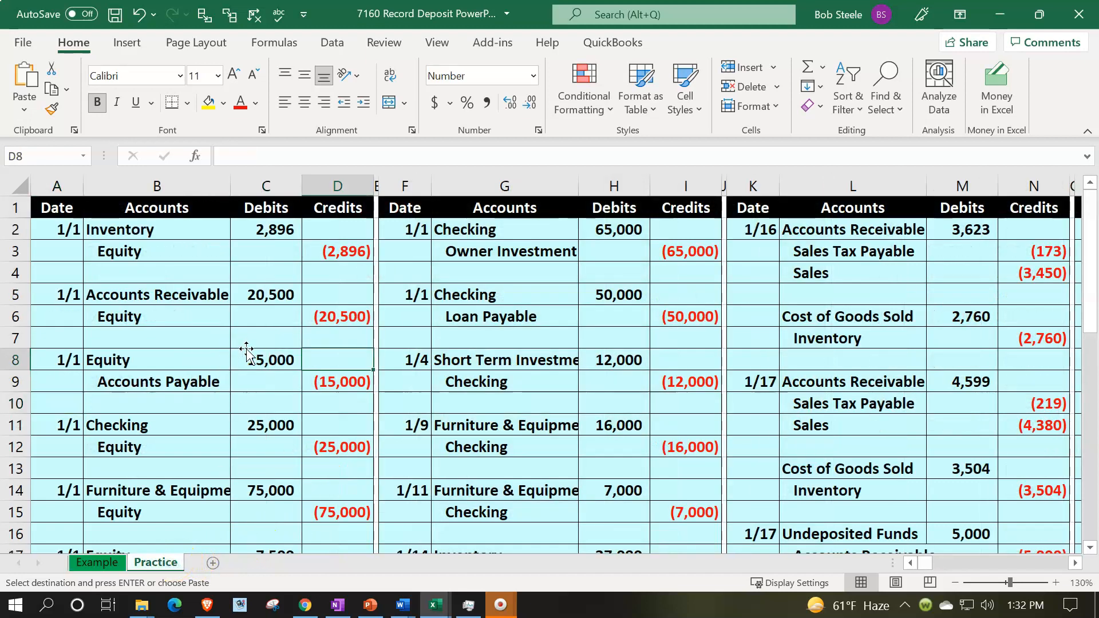
key(Right)
key(Right)
key(Right)
key(Right)
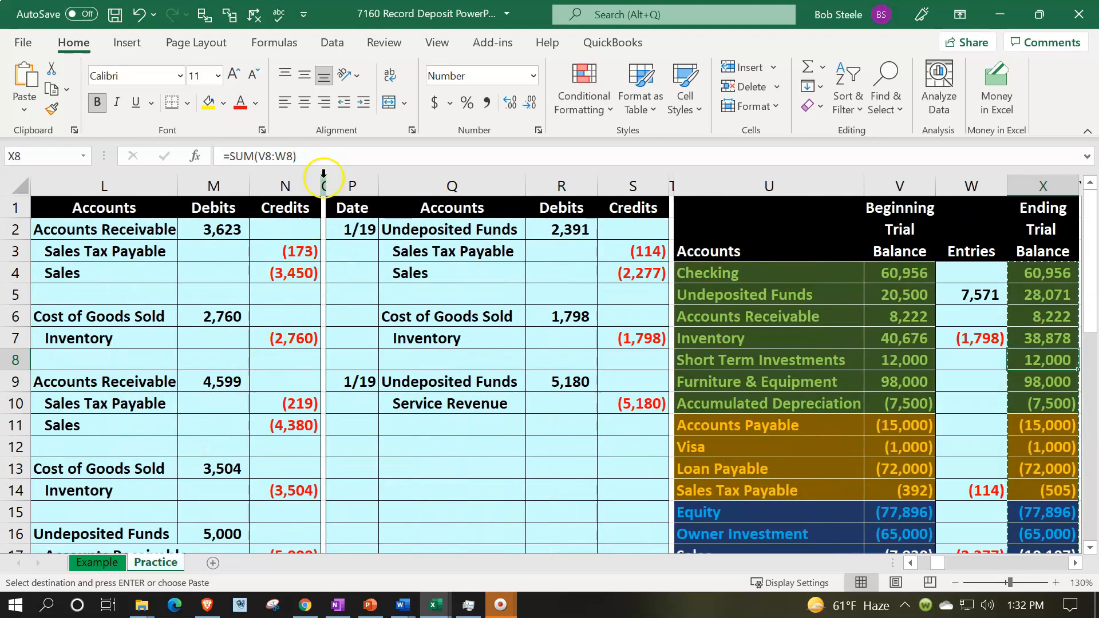
drag(323, 186, 32, 186)
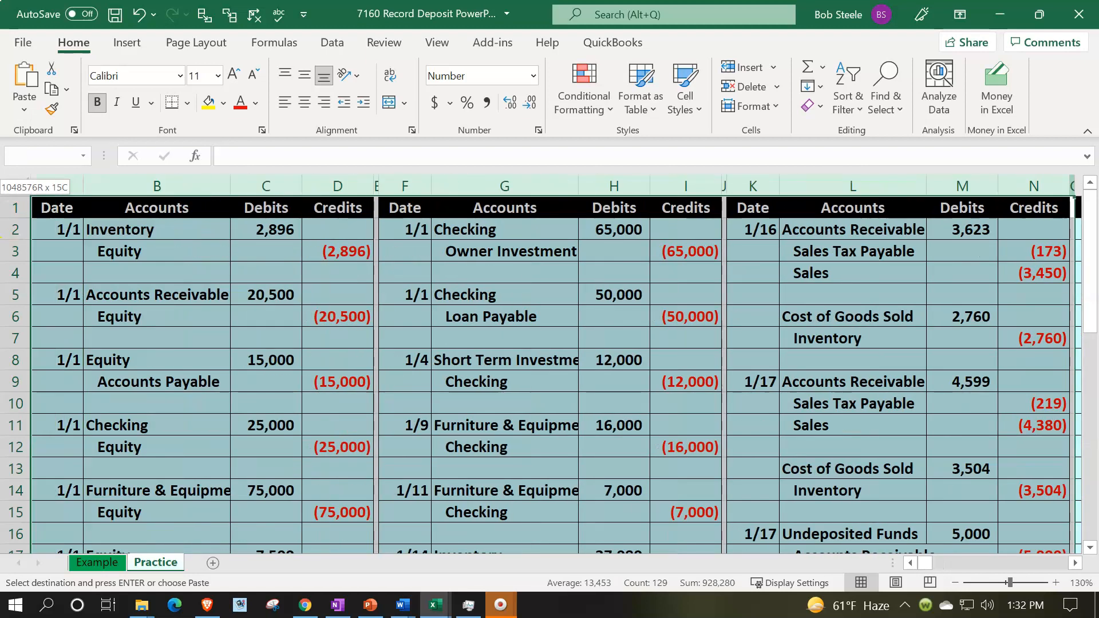
right_click(137, 255)
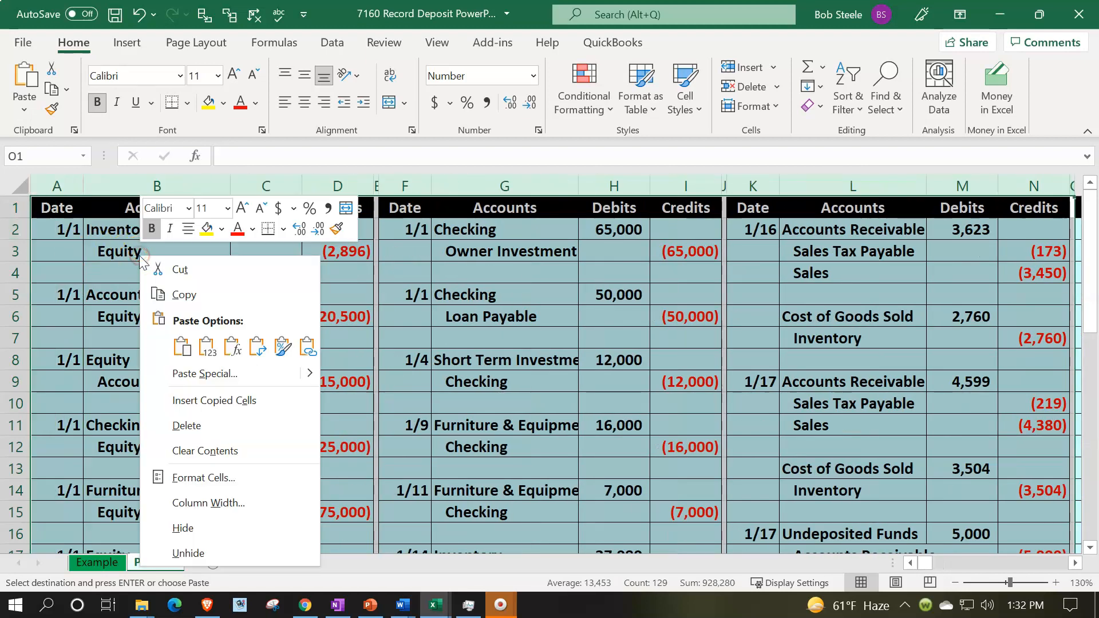
click(189, 527)
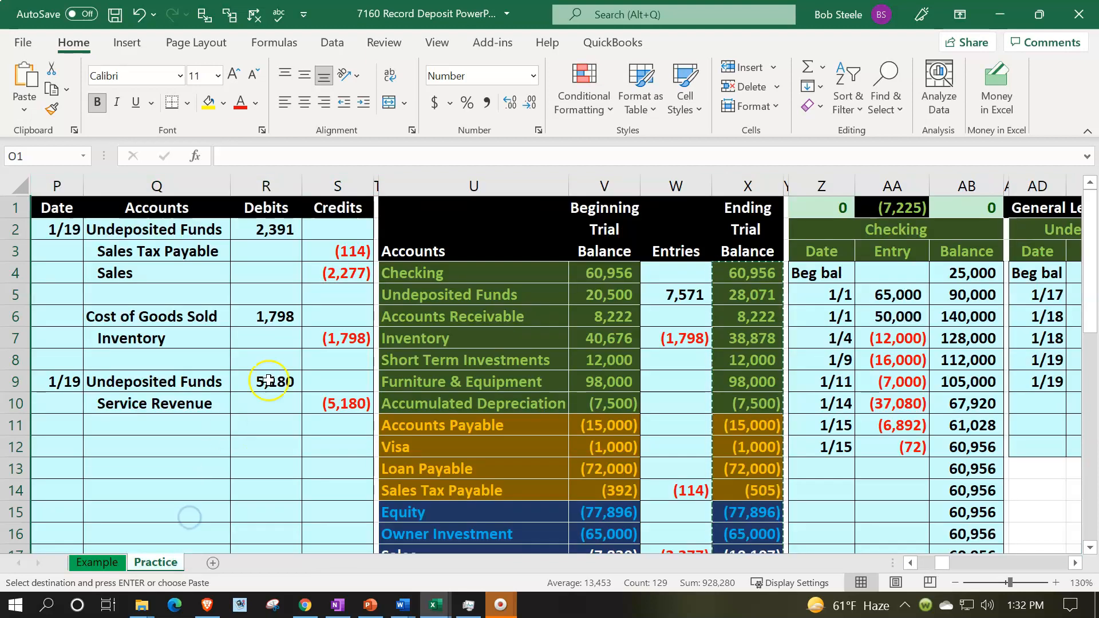
Paste the ending trial balance as values into the beginning balance column, then clear the Entries column
click(288, 352)
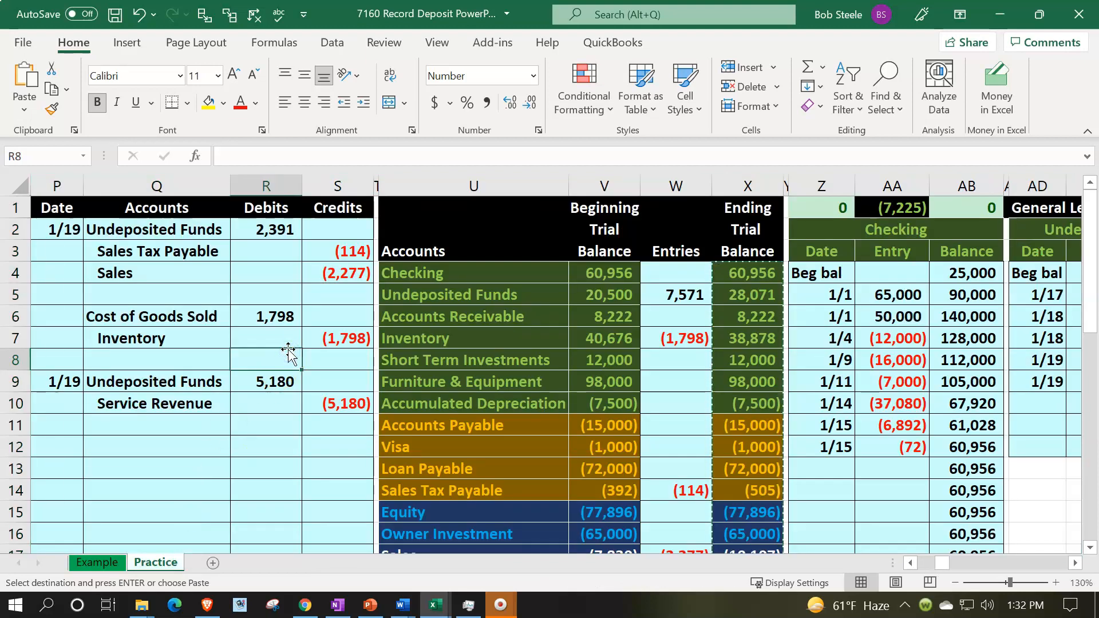
drag(732, 275, 739, 471)
scroll(736, 470, up, 2)
click(616, 273)
right_click(616, 275)
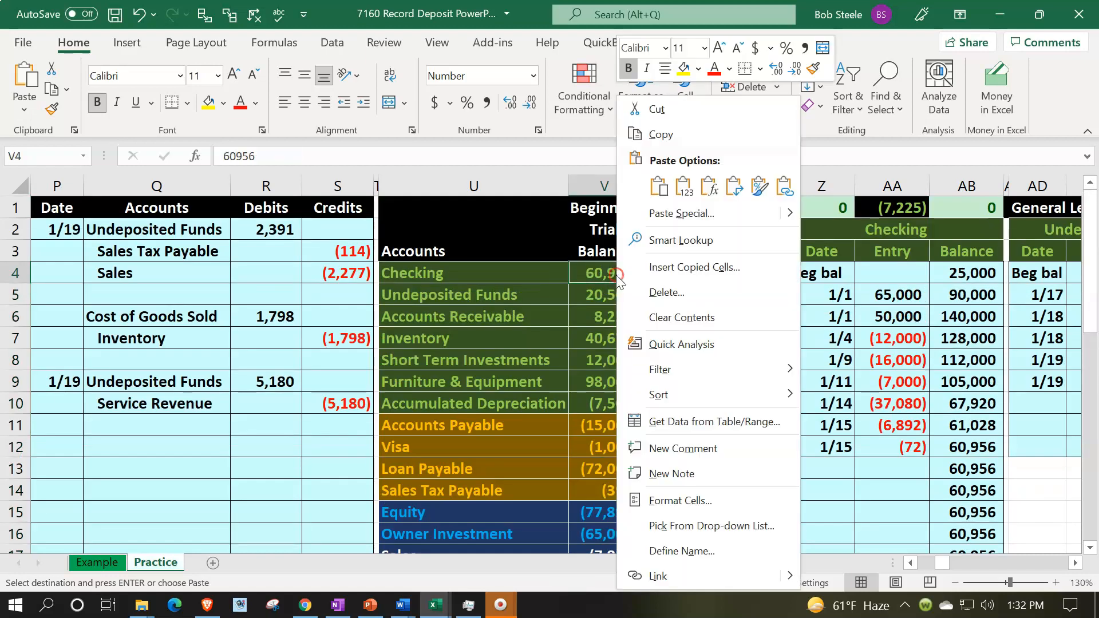
click(684, 187)
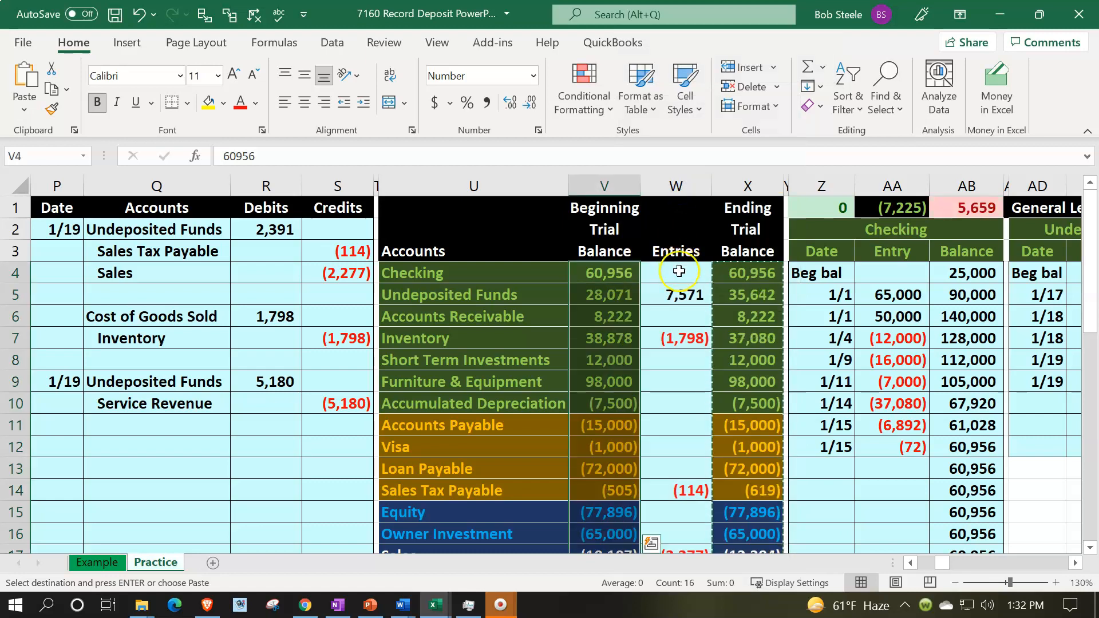
drag(679, 273, 689, 503)
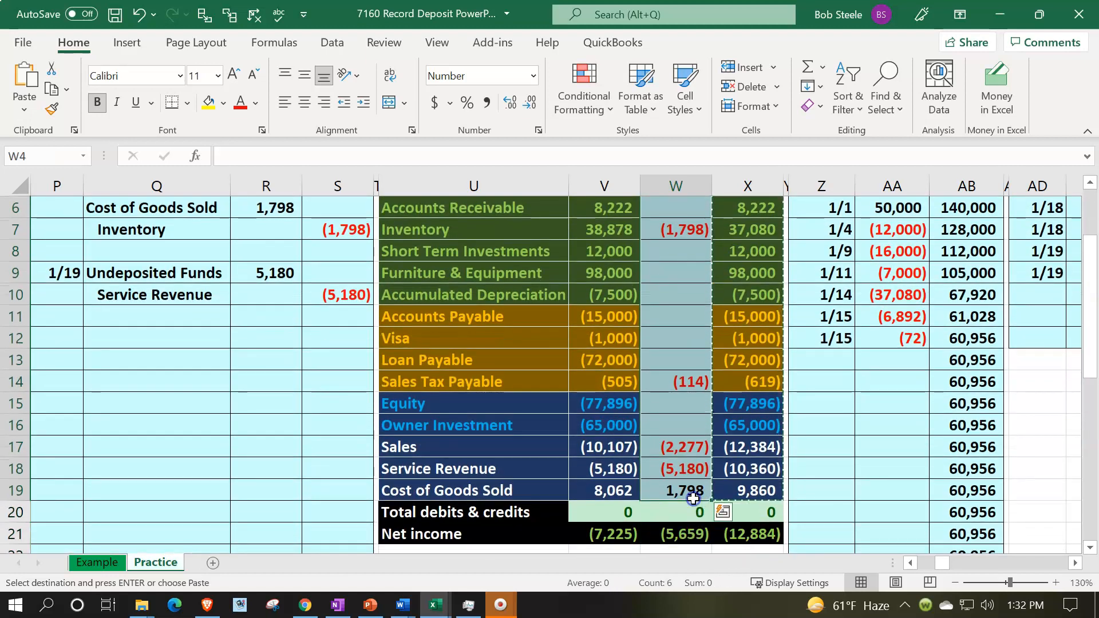
key(Delete)
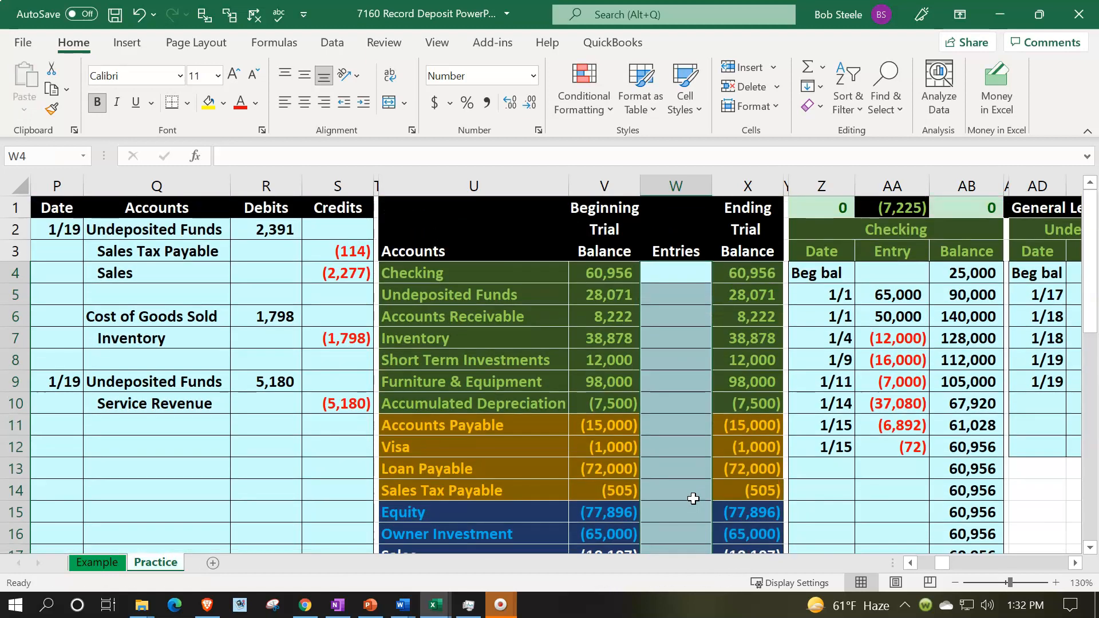
Enter the date 1/20 for a new journal entry below the existing entries
click(907, 373)
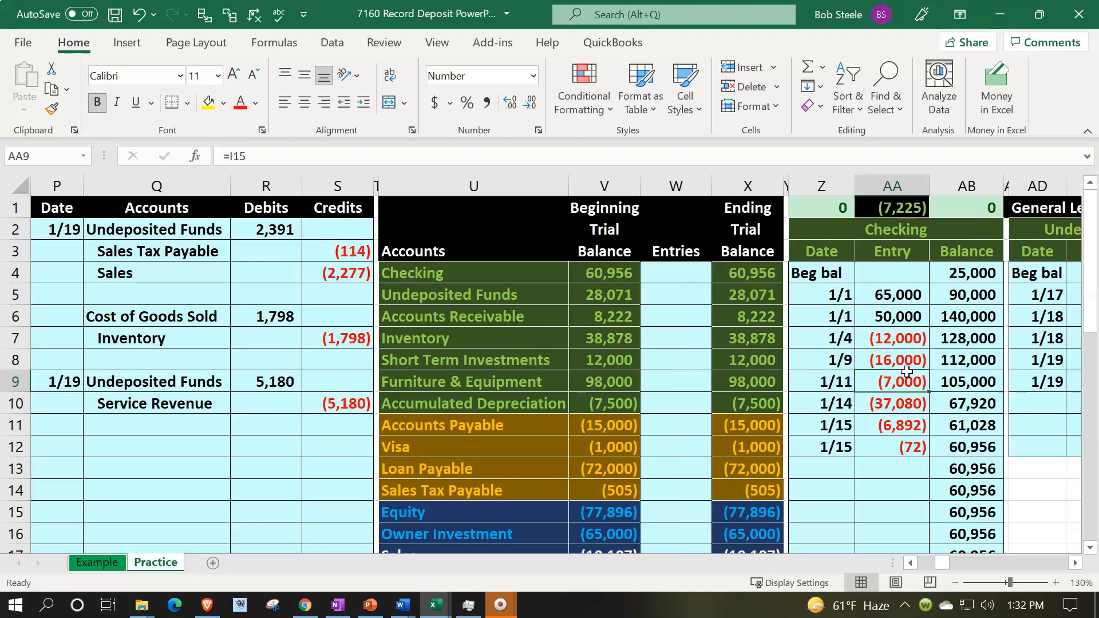
key(Left)
key(Left)
key(Left)
key(Left)
key(Up)
key(Up)
key(Up)
key(Up)
key(Left)
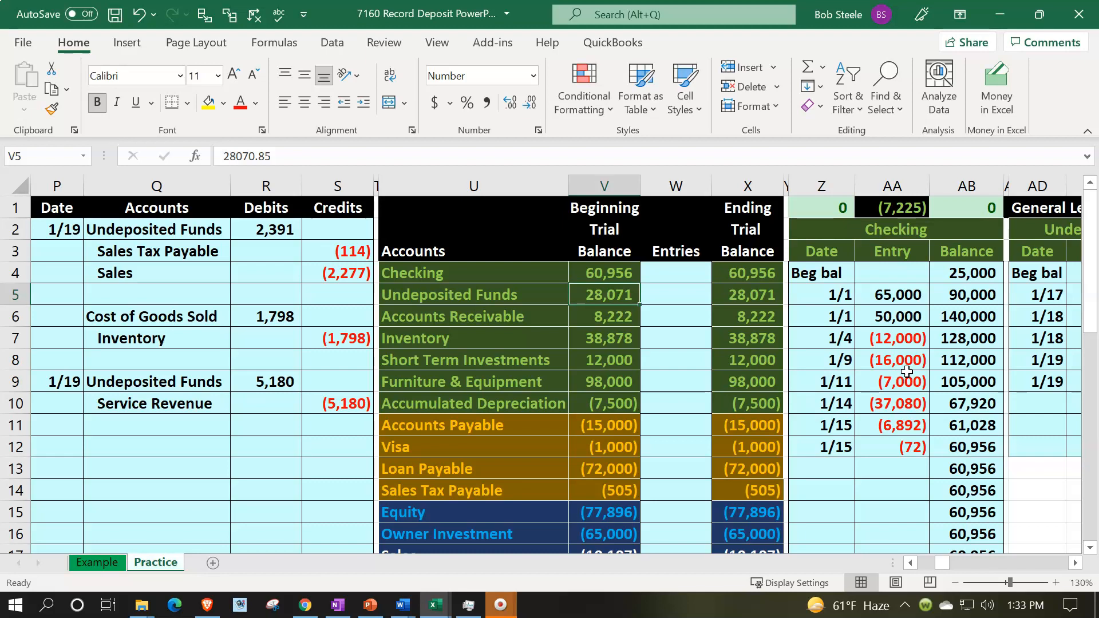
key(Down)
key(Down)
key(Down)
key(Down)
key(Down)
key(Down)
key(Down)
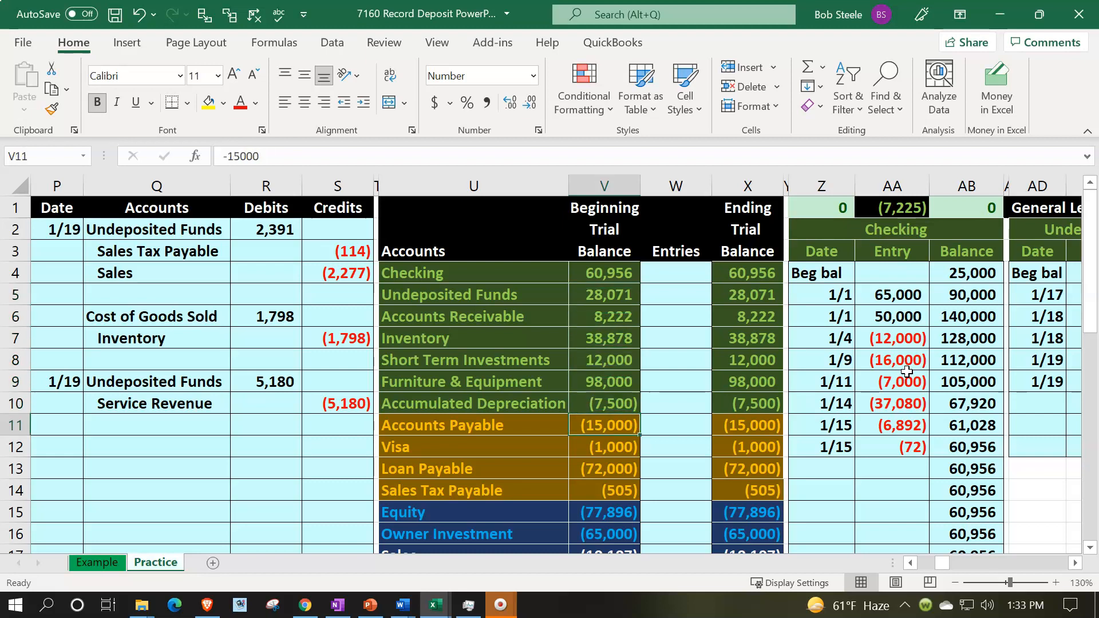
key(Left)
key(Left)
key(Left)
key(Left)
key(Left)
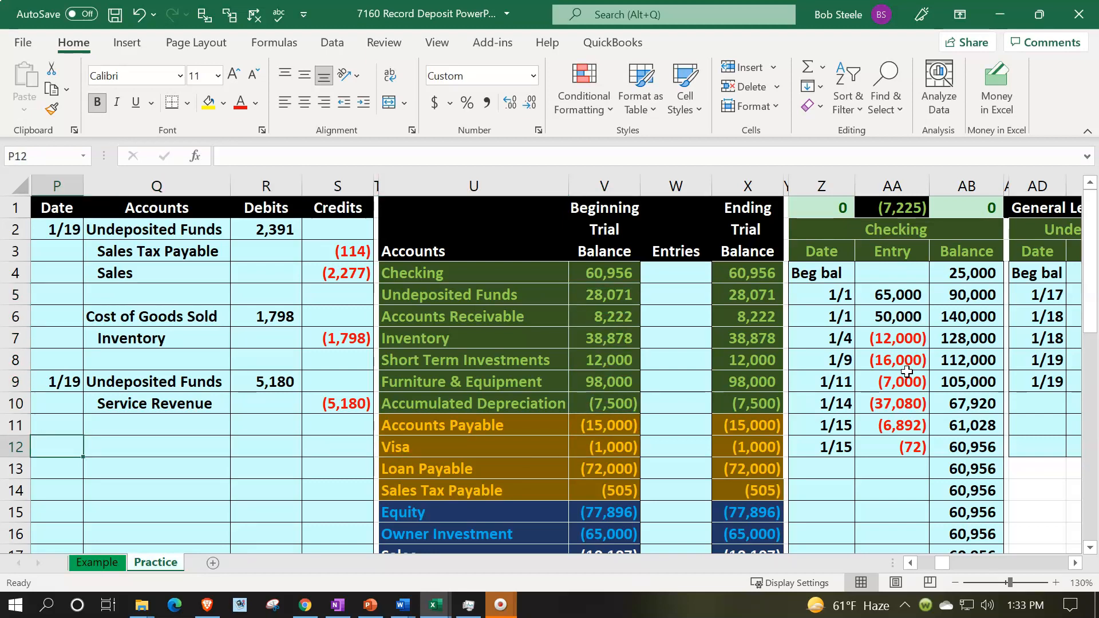
text(1/20)
key(Return)
Link the entry's first account cell to the Checking account name in the trial balance
key(Up)
key(Right)
text(=)
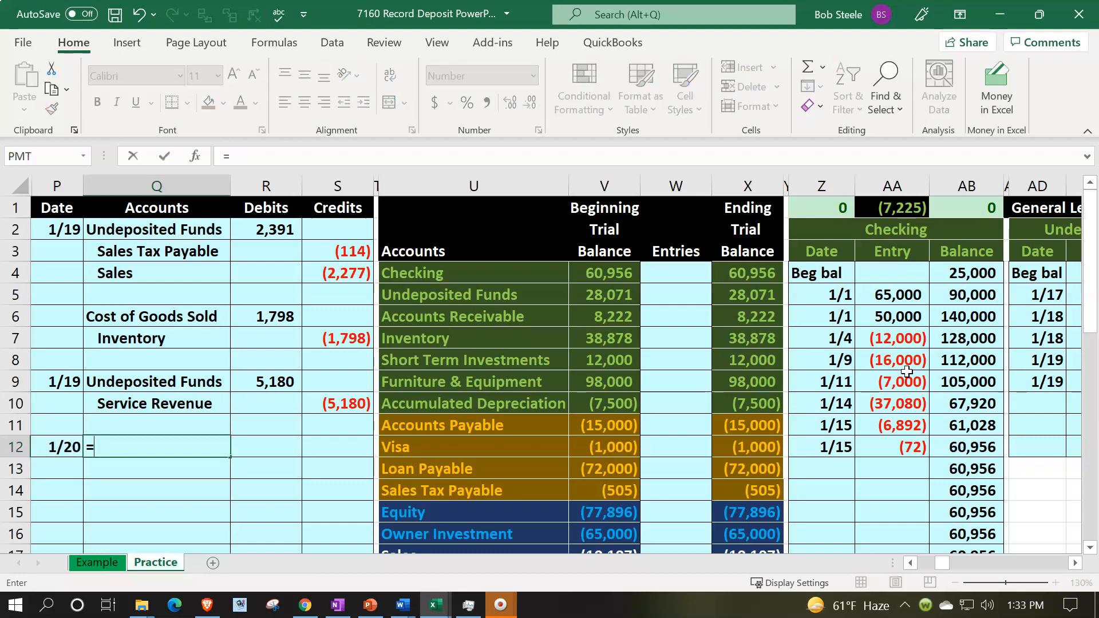
key(Right)
key(Right)
key(Right)
key(Up)
key(Up)
key(Up)
Link the entry's second account cell to the Undeposited Funds account name in the trial balance
key(Up)
key(Up)
key(Up)
key(Up)
key(Up)
key(Right)
key(Return)
text(=)
key(Right)
key(Right)
key(Right)
key(Right)
Enter a debit of 7,571 for Checking
key(Up)
key(Up)
key(Up)
key(Up)
key(Up)
key(Up)
key(Up)
key(Up)
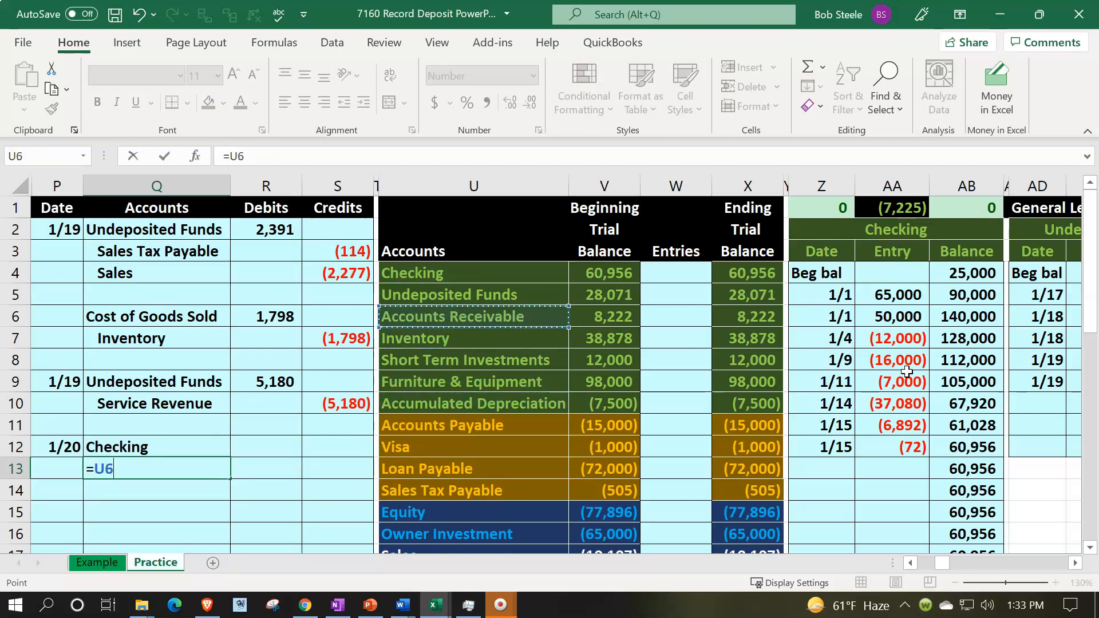
key(Return)
key(Up)
key(Right)
key(Up)
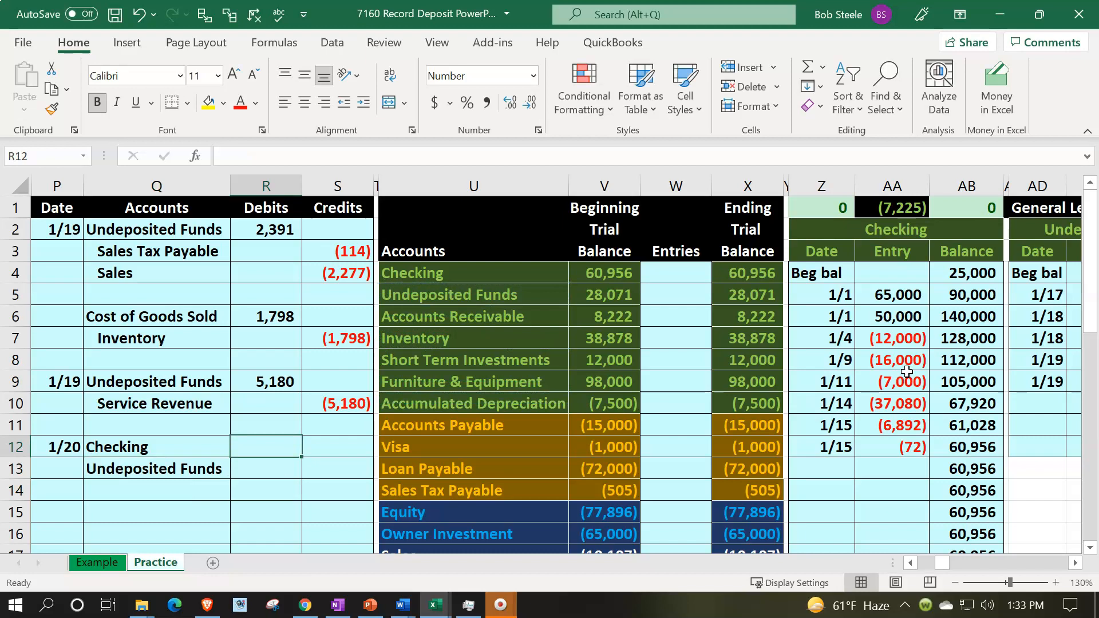
text(7,57)
text(1)
key(Return)
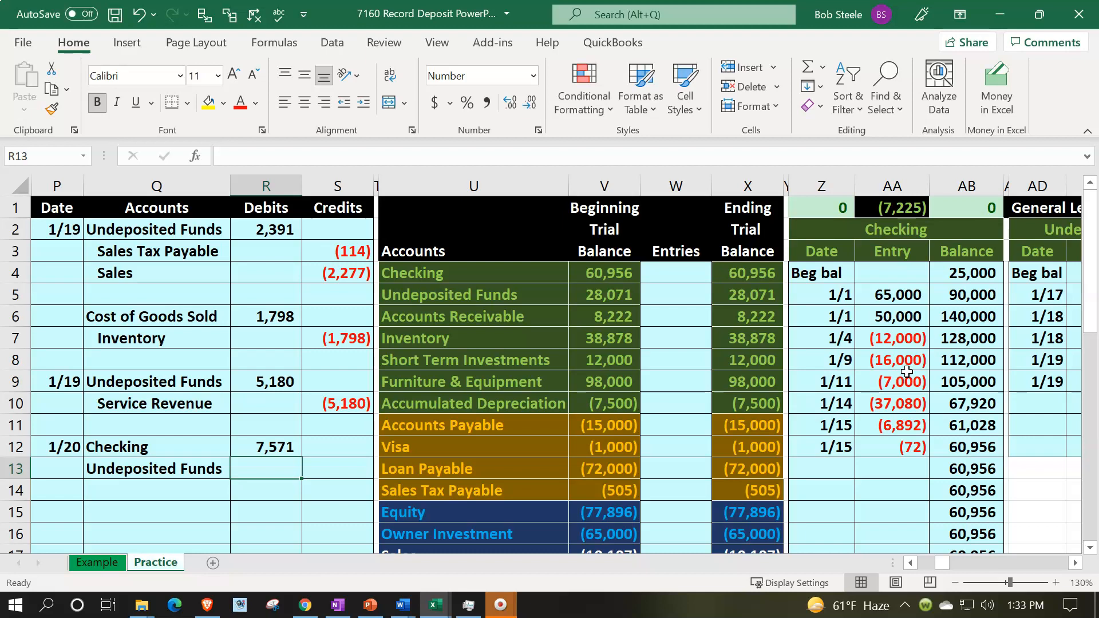
Indent the Undeposited Funds line and set its credit to the negative of the Checking debit
key(Left)
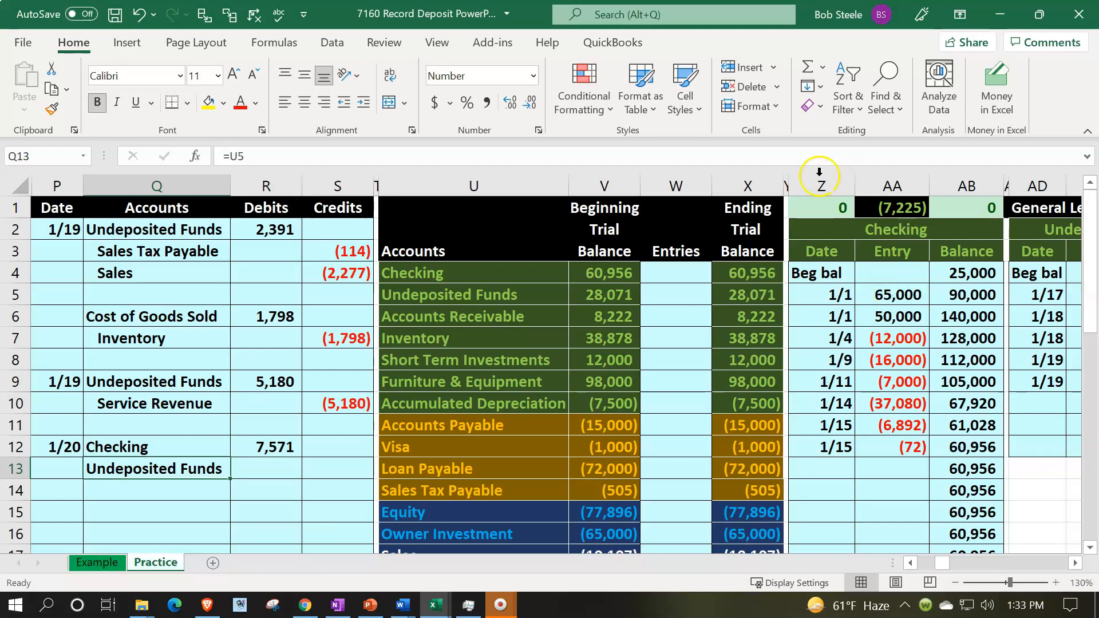
click(369, 99)
key(Right)
key(Right)
text(=-)
key(Up)
key(Left)
key(Return)
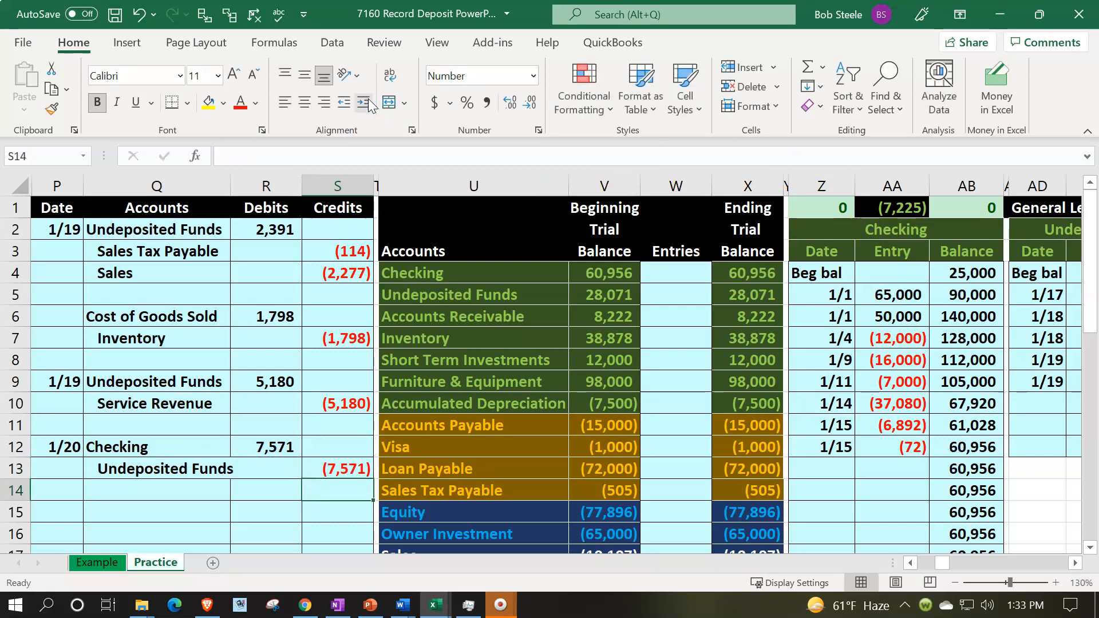
Post the Checking debit to the Entries column of the trial balance by referencing the journal's debit cell
drag(226, 449, 284, 437)
key(Right)
key(Right)
key(Right)
key(Right)
key(Right)
key(Right)
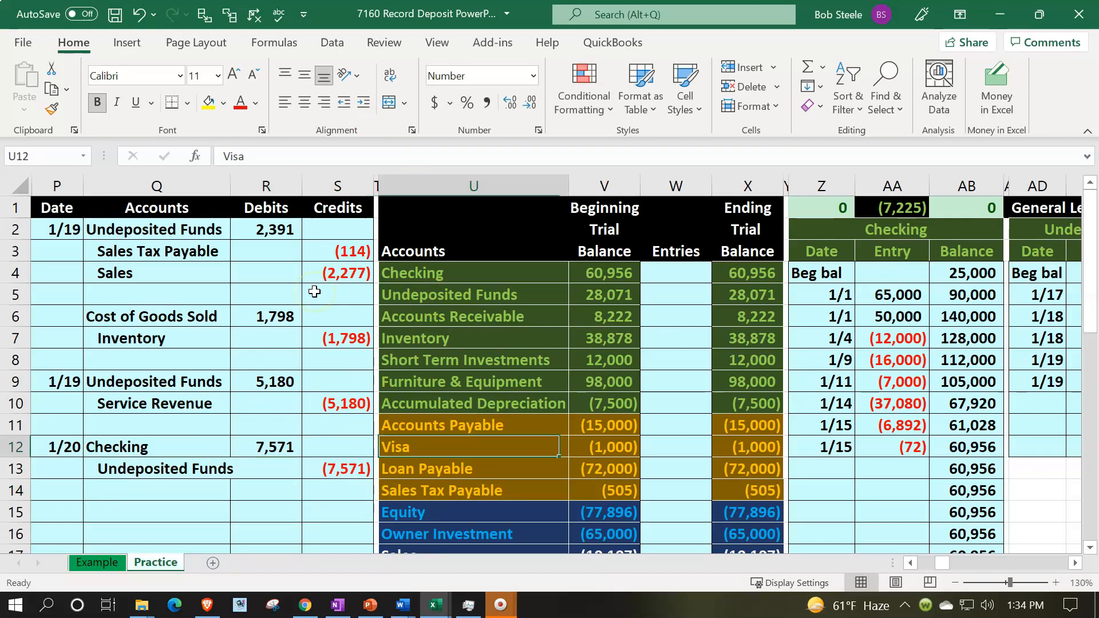
key(Up)
key(Up)
key(Up)
key(Up)
key(Up)
key(Up)
key(Up)
key(Up)
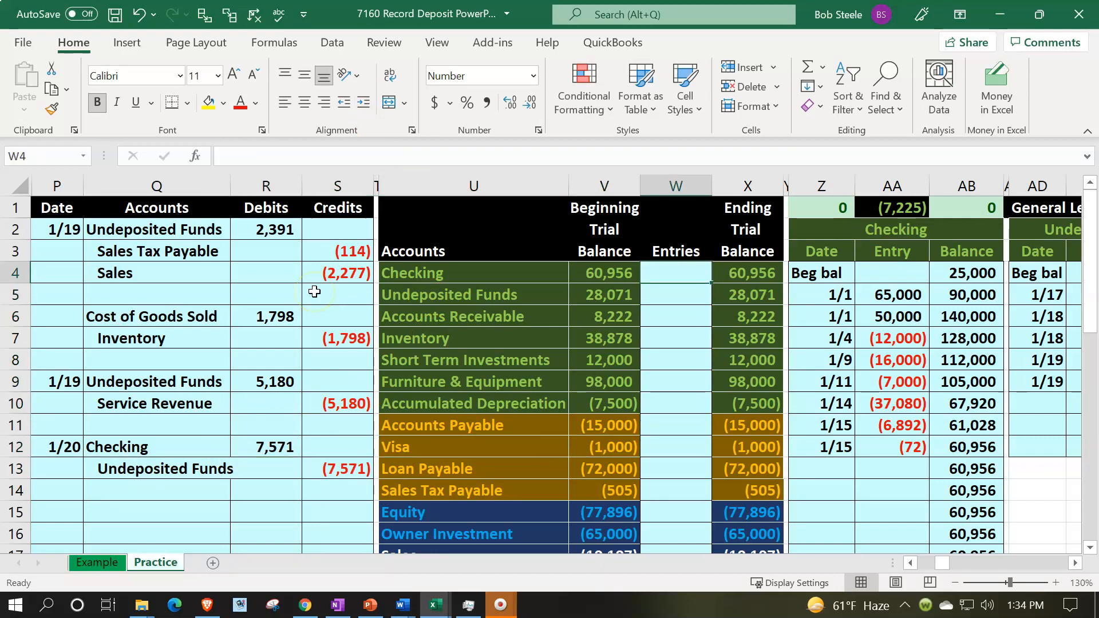
text(=)
key(Down)
key(Down)
key(Down)
key(Down)
key(Down)
key(Down)
key(Down)
key(Left)
key(Left)
key(Left)
key(Left)
key(Left)
key(Down)
key(Return)
key(Up)
key(Left)
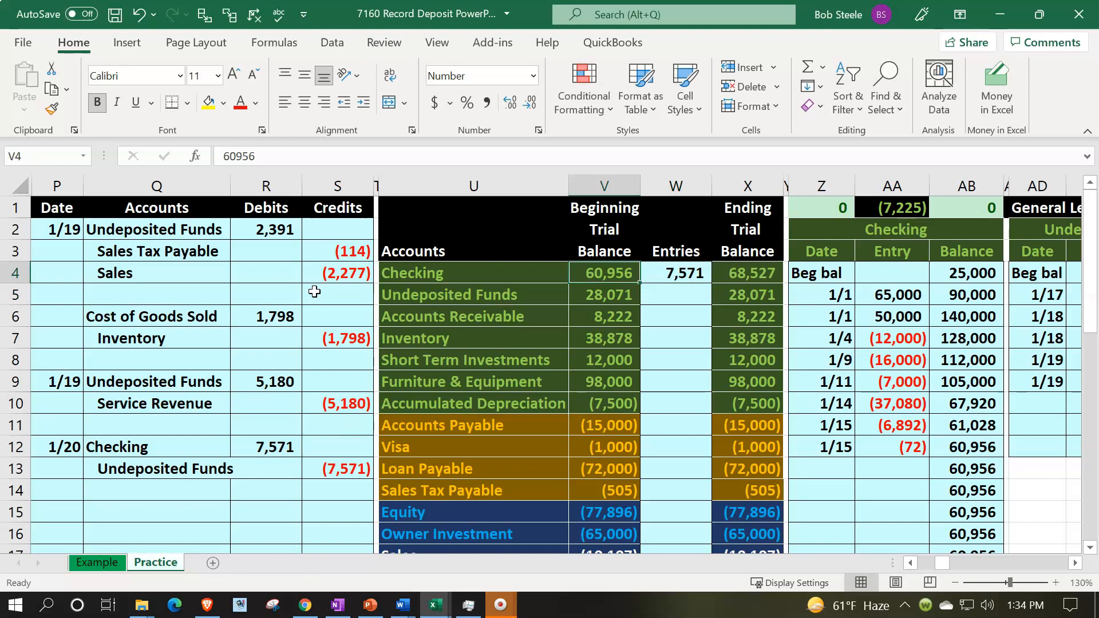
key(Right)
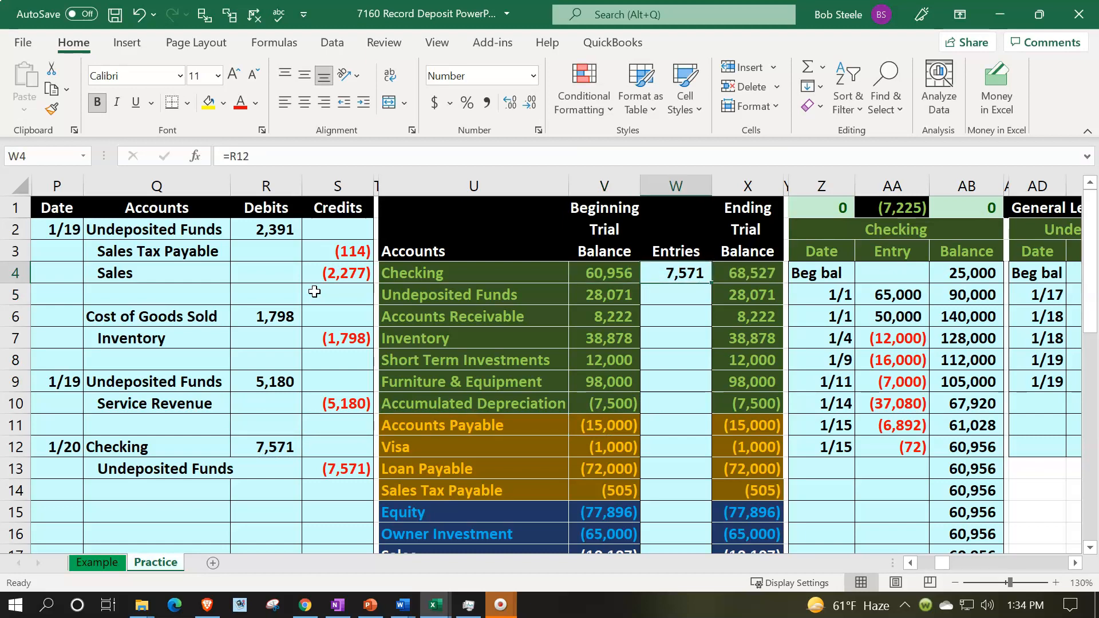
key(Right)
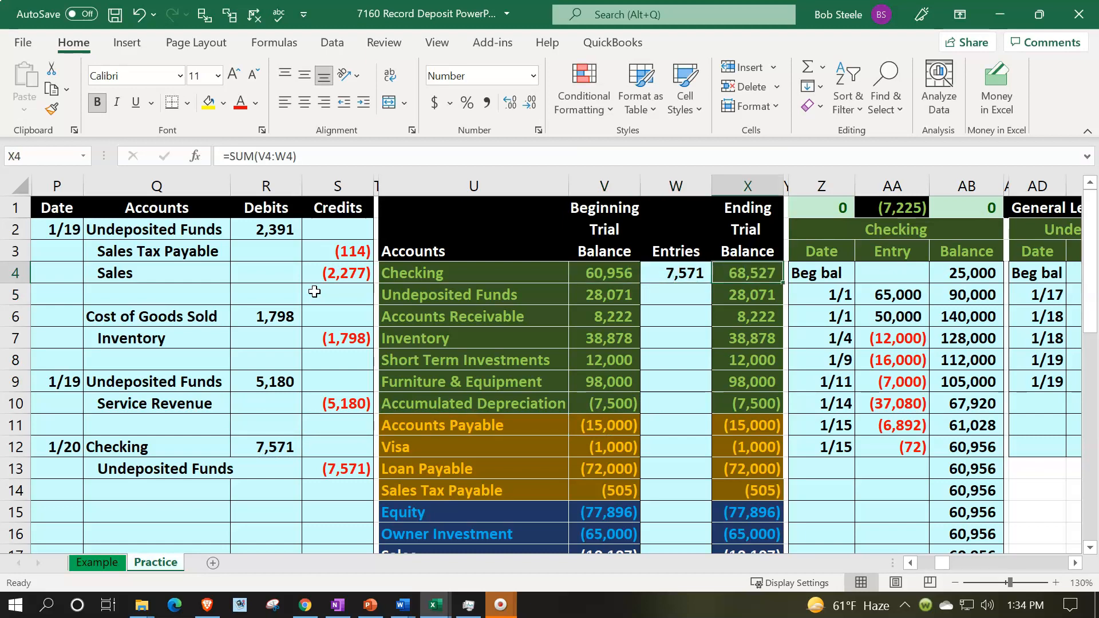
Post the Undeposited Funds credit to the trial balance Entries column by referencing the journal's credit cell
drag(208, 469, 323, 468)
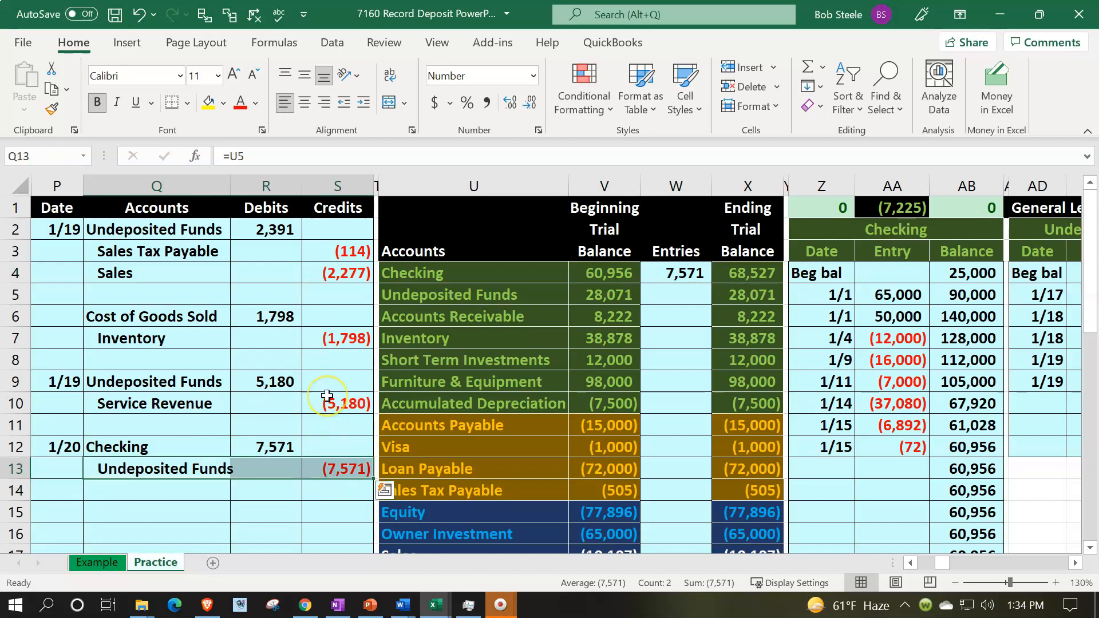
key(Right)
key(Right)
key(Right)
key(Right)
key(Right)
key(Right)
key(Up)
key(Up)
key(Up)
key(Up)
key(Up)
key(Up)
key(Up)
key(Up)
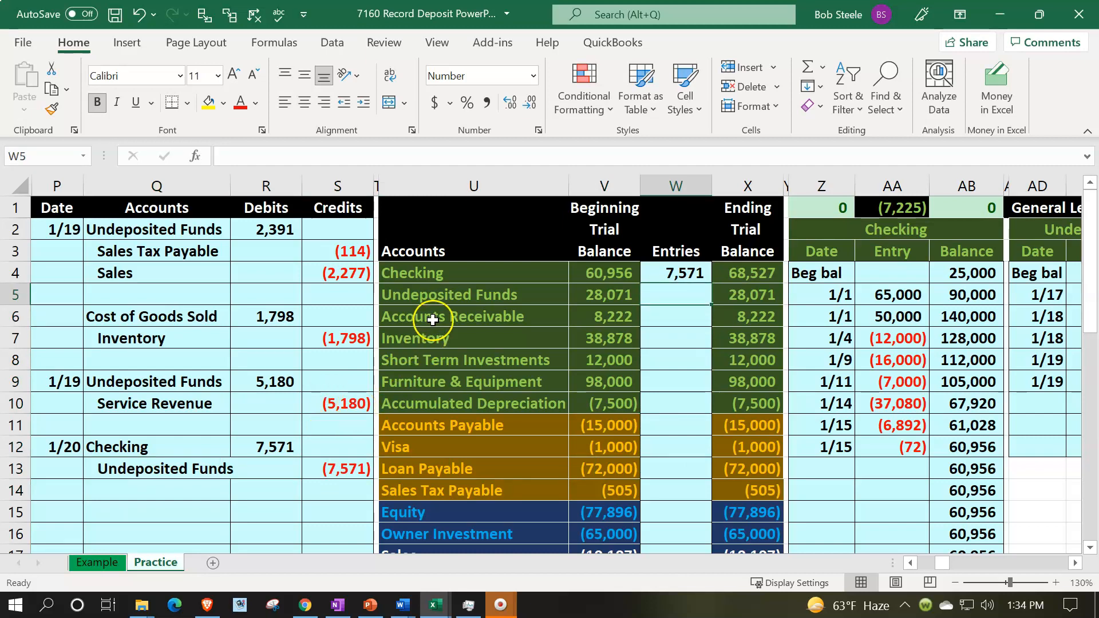
click(446, 294)
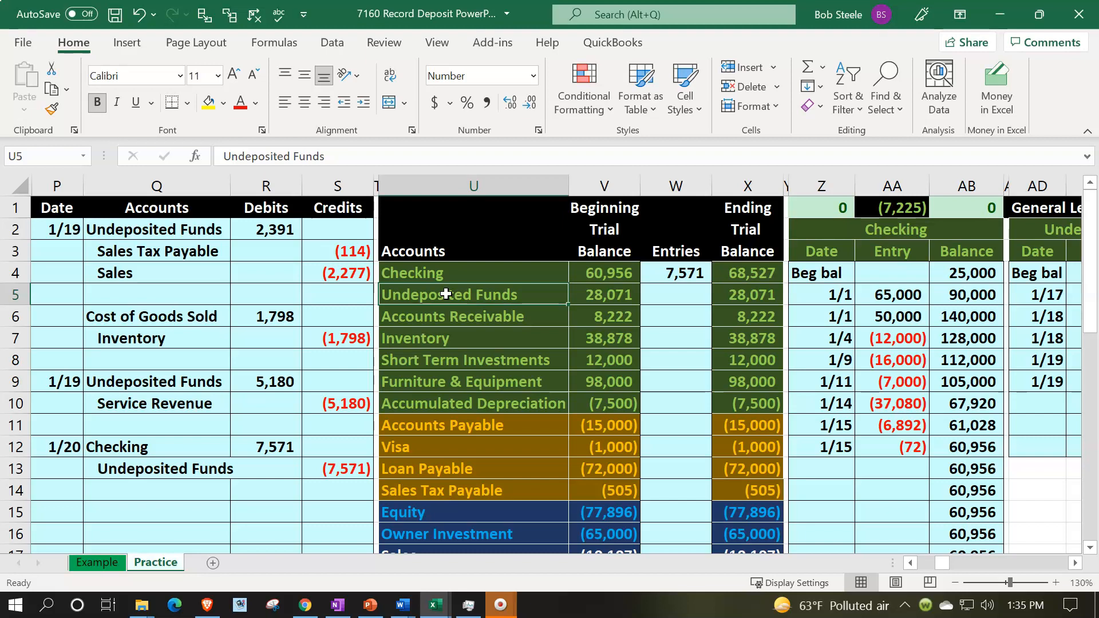
key(Right)
key(Right)
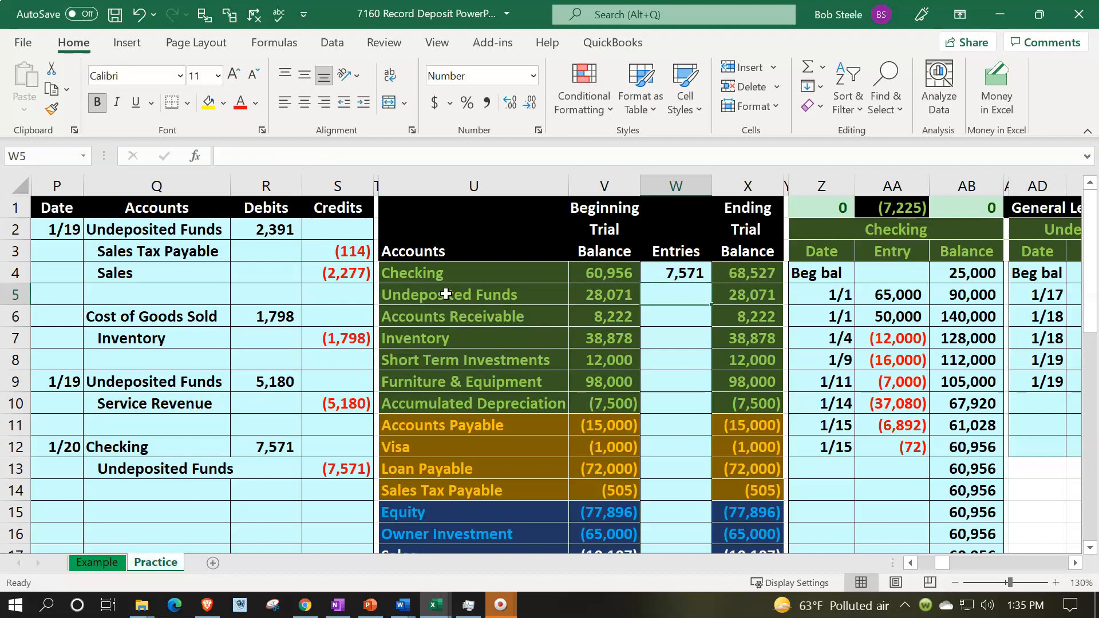
text(=)
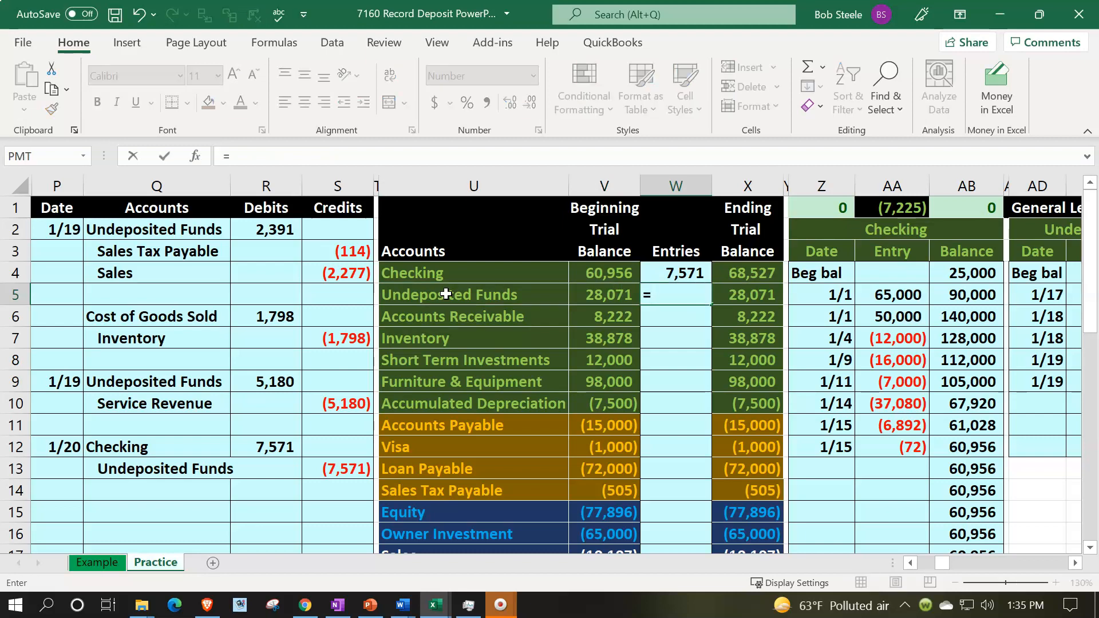
key(Down)
key(Down)
key(Down)
key(Down)
key(Down)
key(Down)
key(Down)
key(Left)
key(Left)
key(Left)
key(Down)
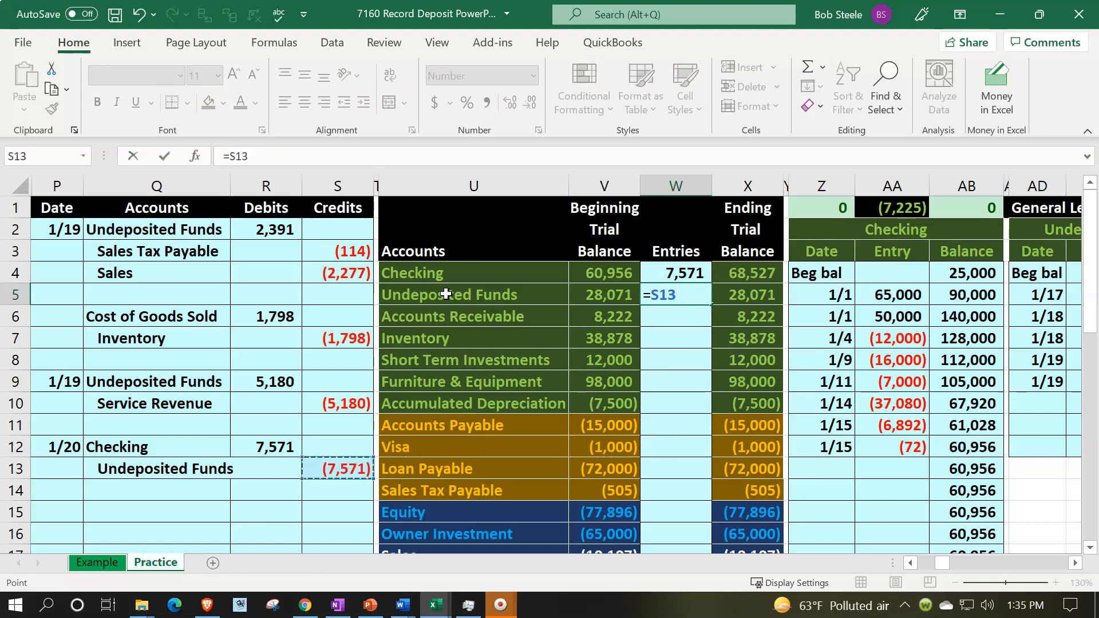
key(Return)
Enter the date 1/20 on the next empty row of the Checking general ledger
key(Up)
key(Left)
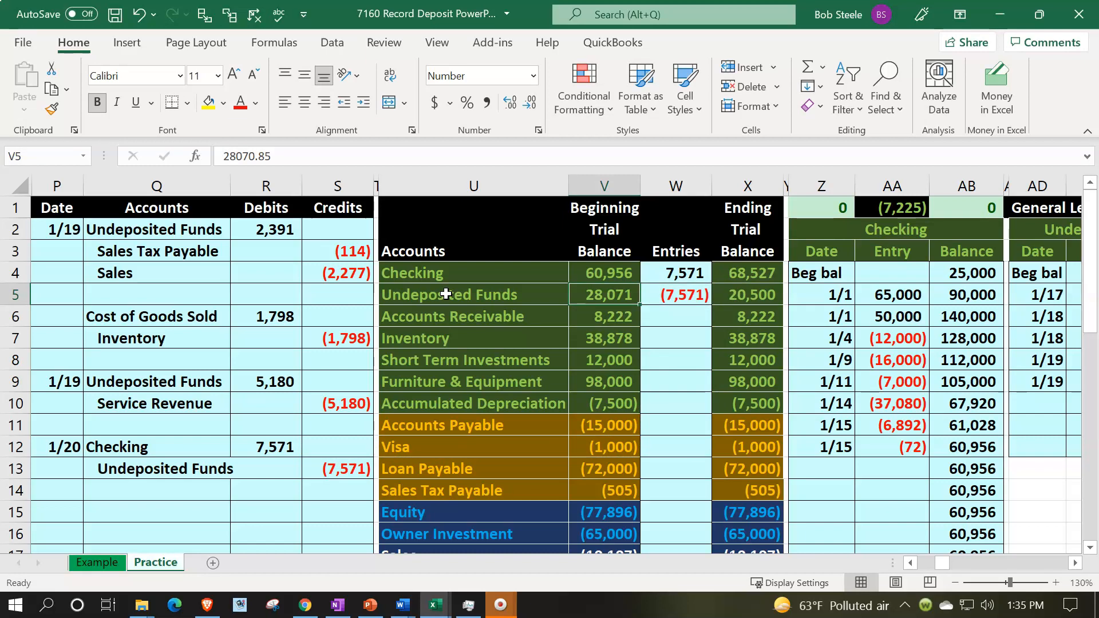
key(Right)
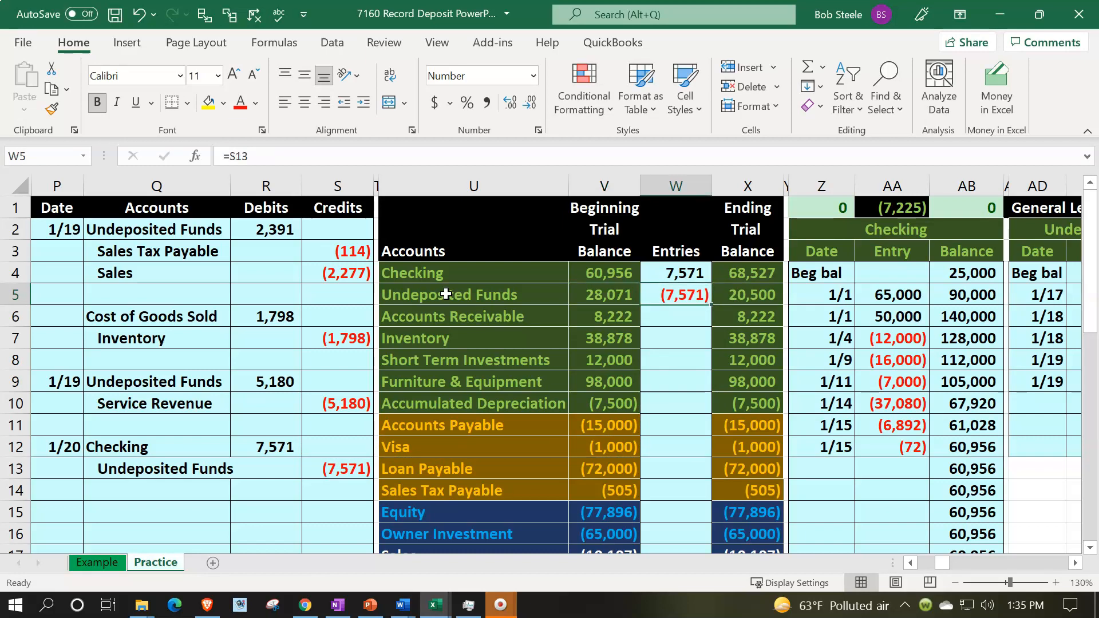
key(Right)
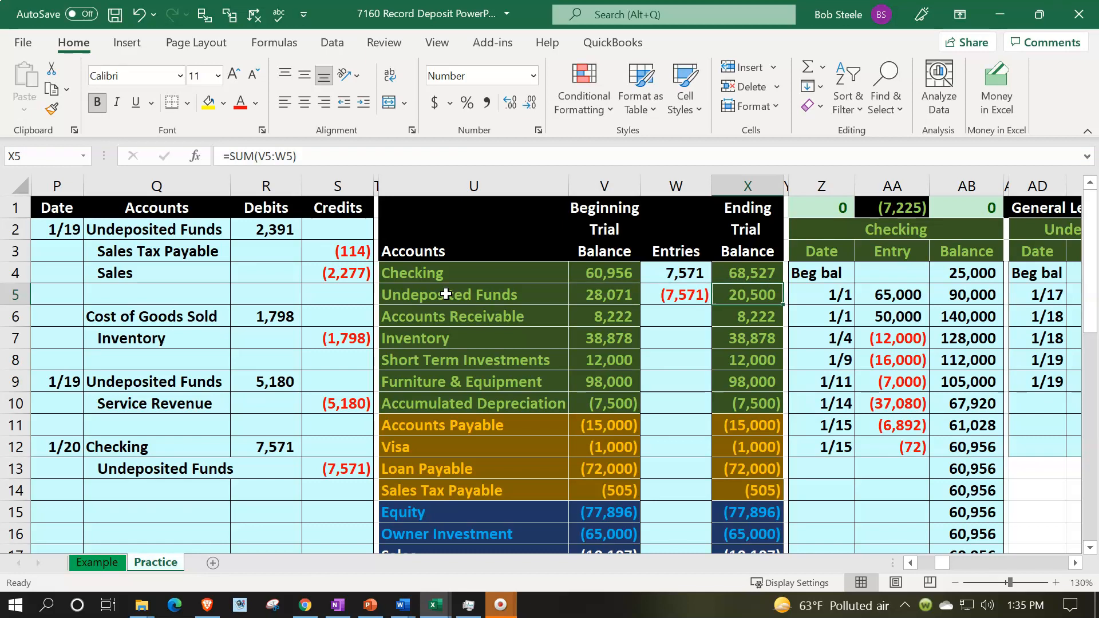
drag(183, 453, 258, 450)
click(434, 286)
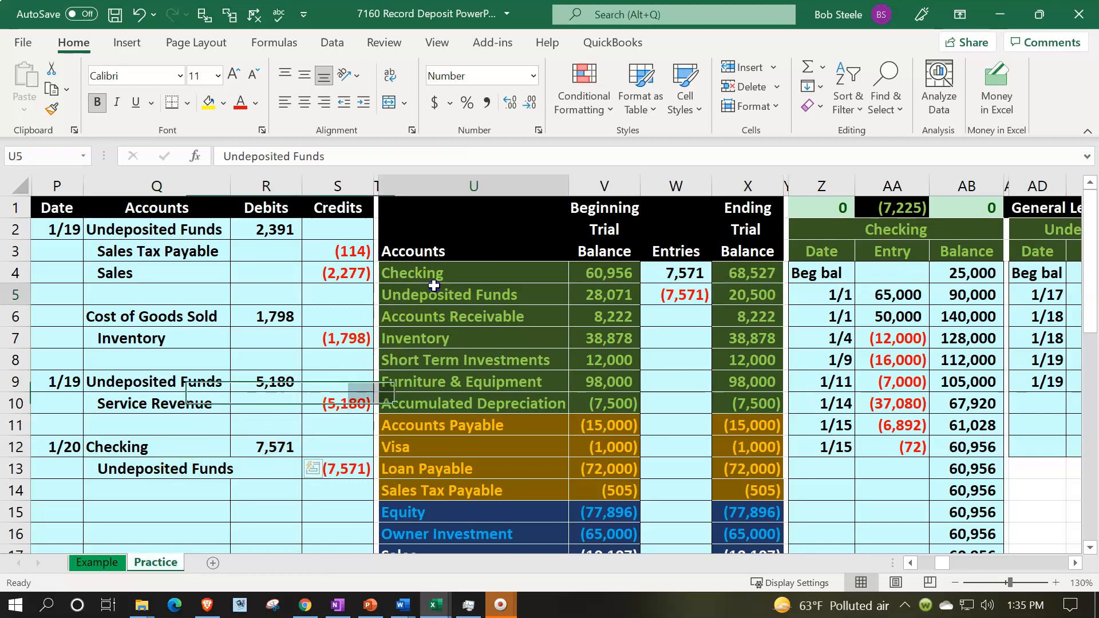
key(Up)
key(Down)
key(Down)
key(Down)
key(Down)
key(Down)
key(Down)
key(Down)
key(Down)
key(Down)
key(Down)
key(Down)
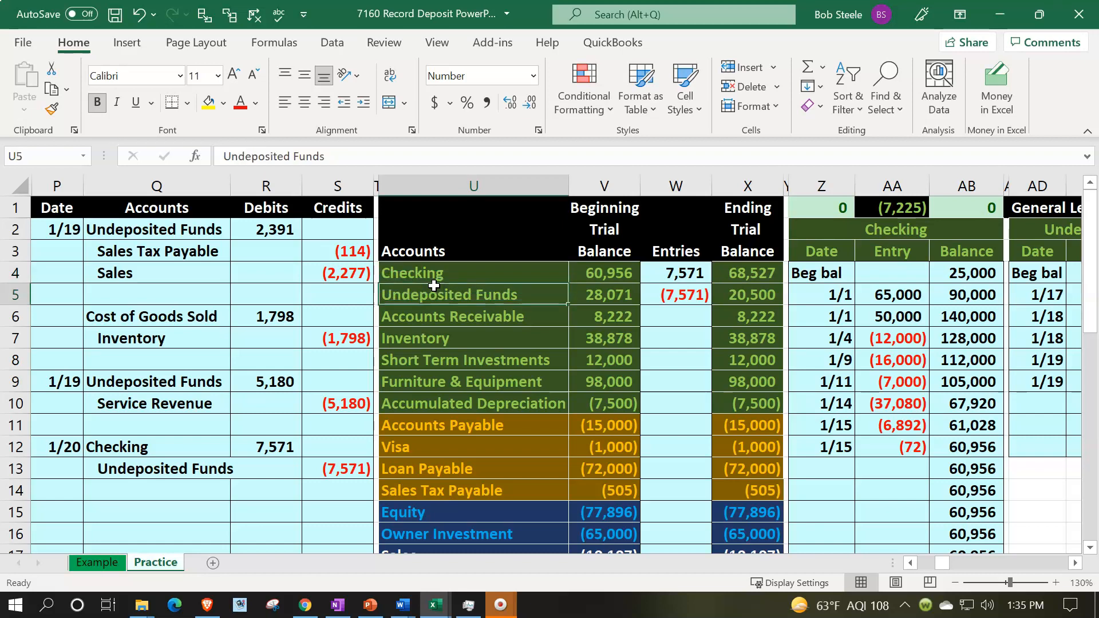
key(Right)
key(Right)
key(Right)
key(Right)
key(Up)
key(Up)
key(Right)
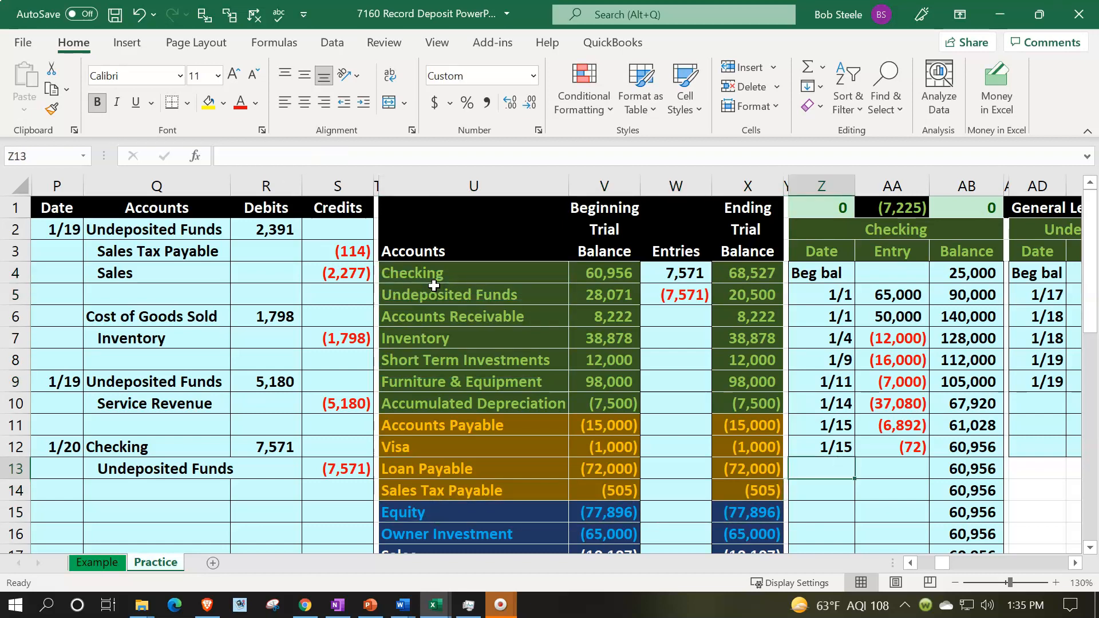
text(1/)
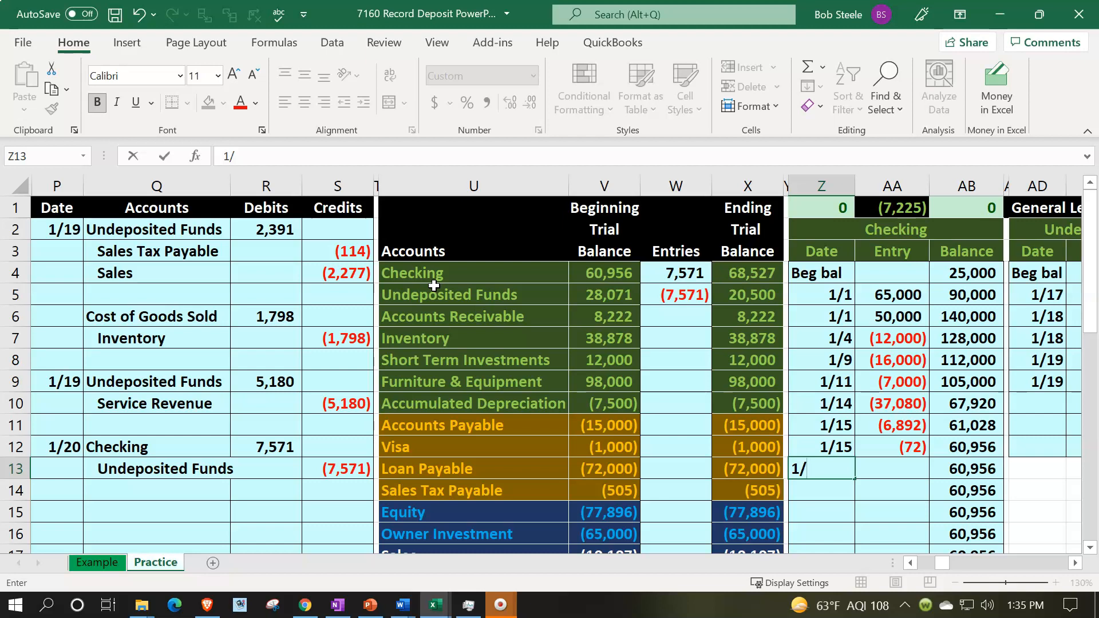
text(20)
key(Tab)
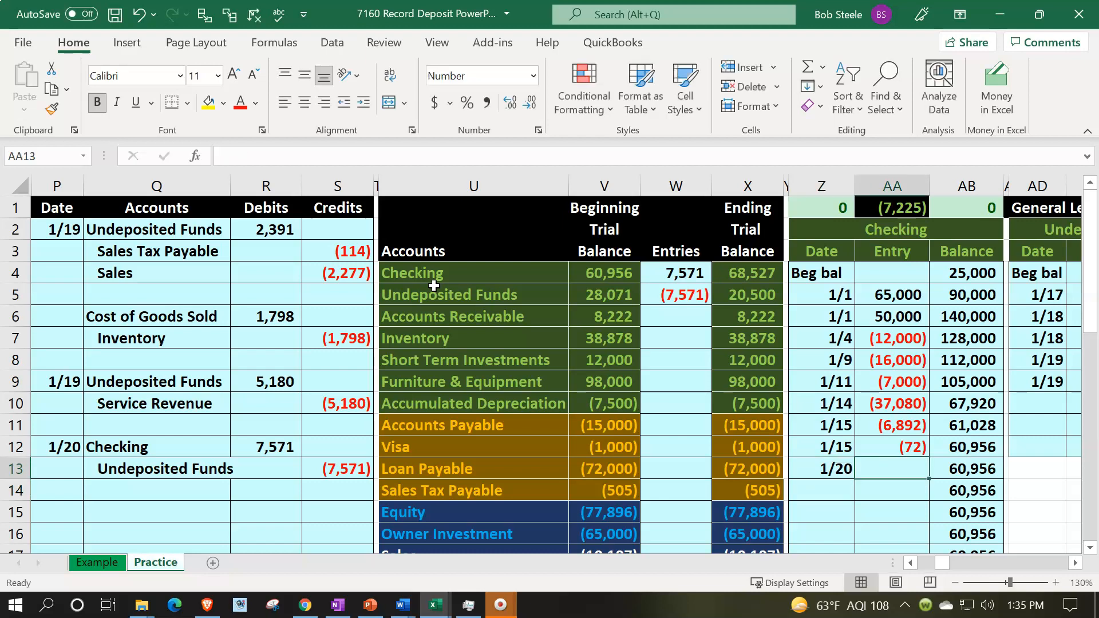
Link that Checking ledger entry to the journal's Checking debit cell
text(=)
key(Left)
key(Left)
key(Left)
key(Left)
key(Left)
key(Left)
key(Left)
key(Left)
key(Left)
key(Up)
key(Return)
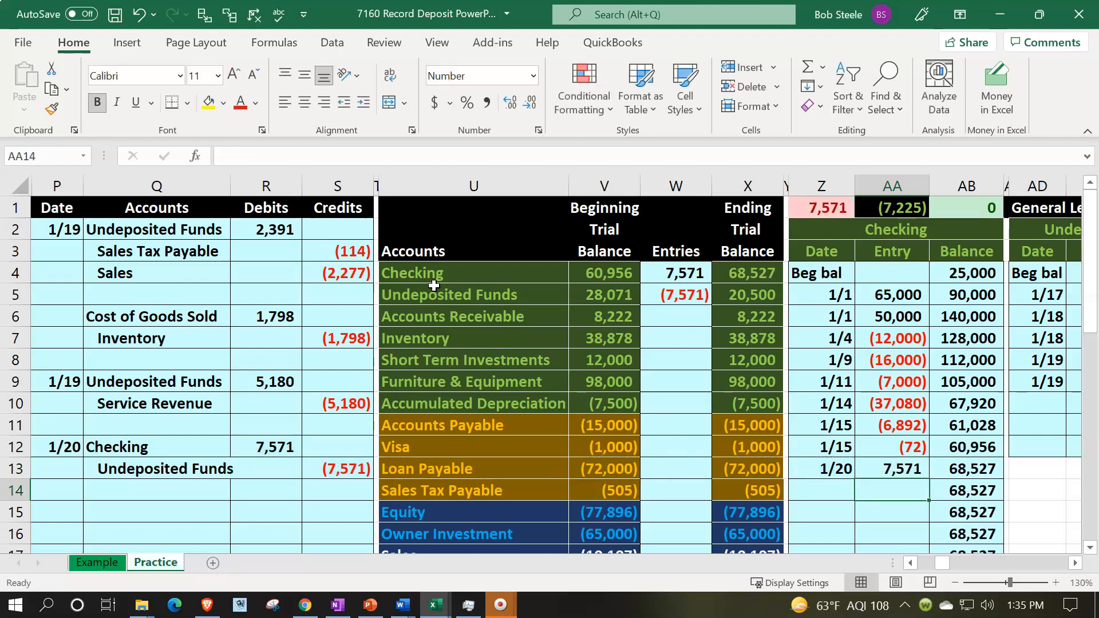
Inspect the Checking ledger's new entry and balance formulas and the check figure above the ledger
key(Up)
key(Up)
key(Right)
key(Down)
key(Left)
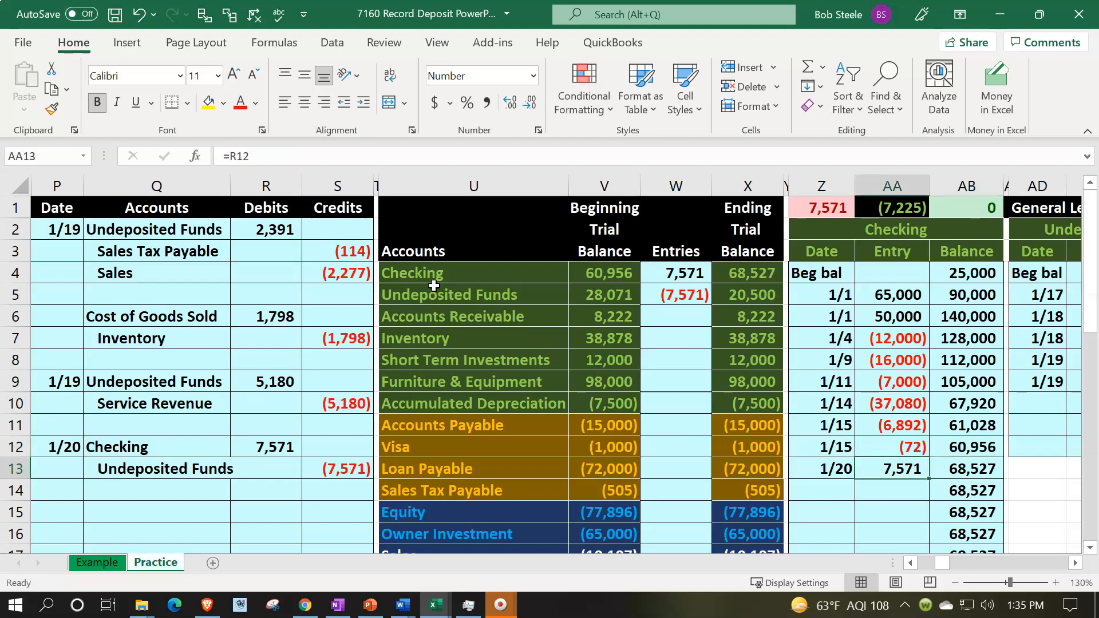
key(Right)
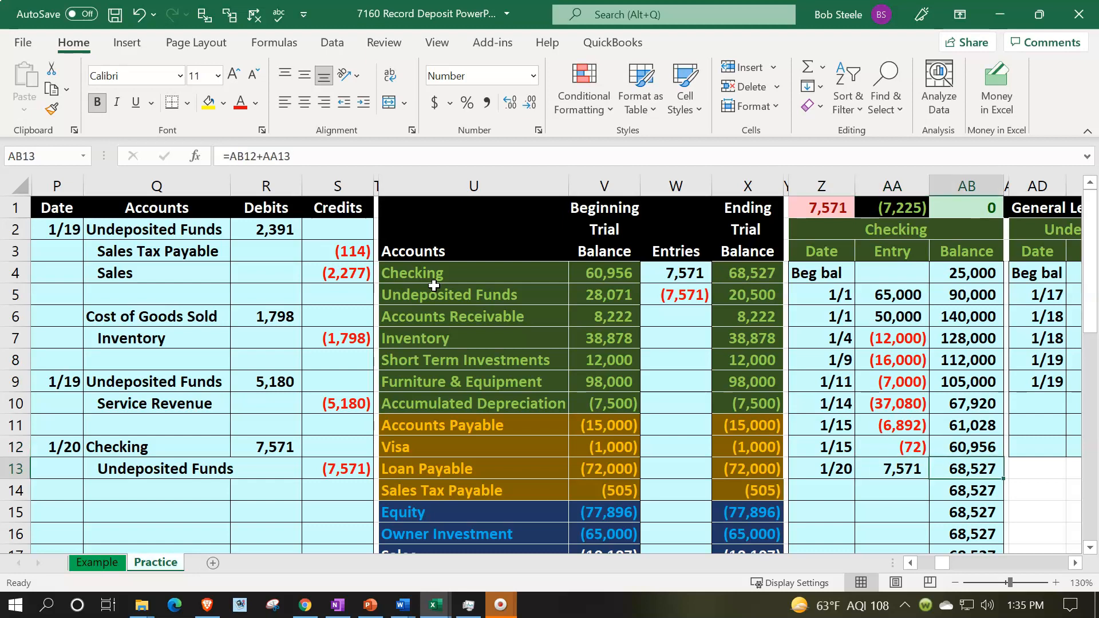
click(830, 204)
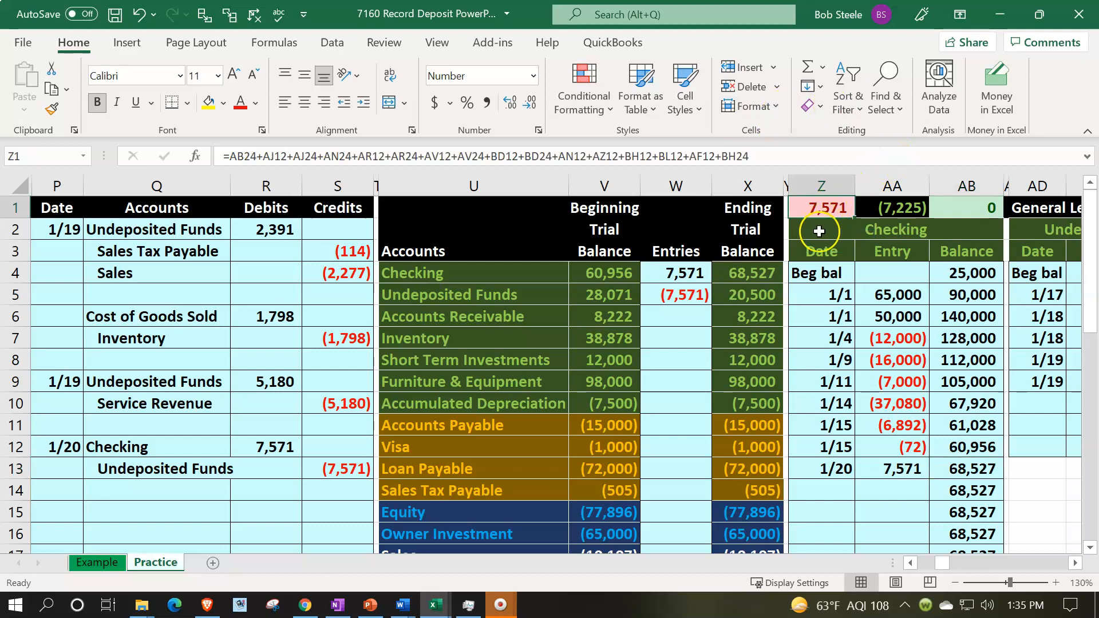
click(745, 273)
Enter the date 1/20 on the next empty row of the Undeposited Funds general ledger
drag(213, 461, 315, 464)
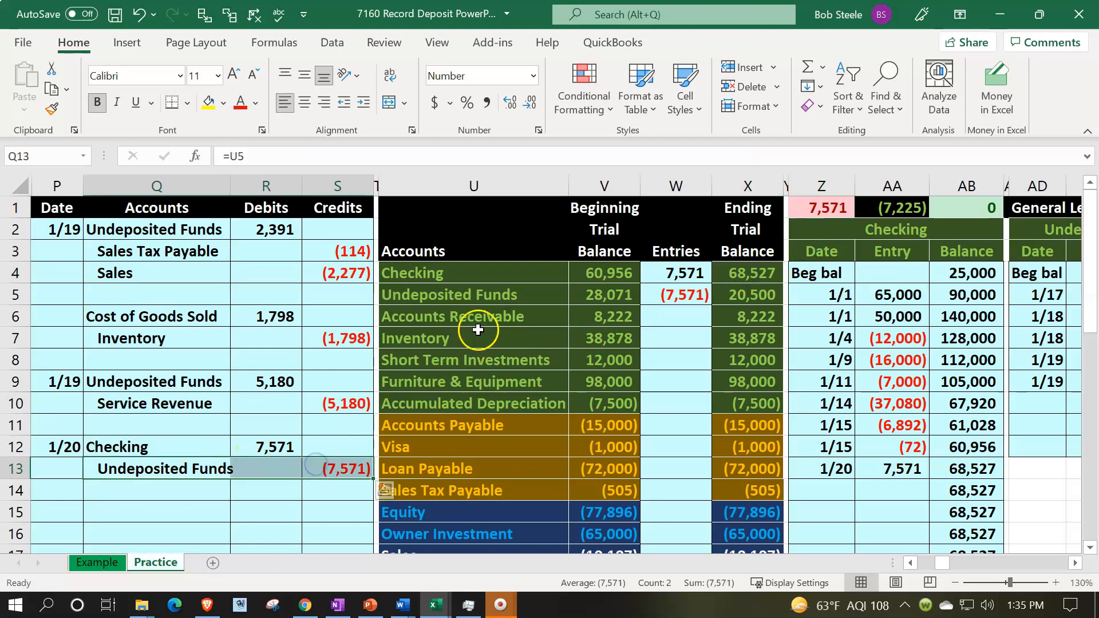
click(484, 311)
click(483, 303)
key(Right)
key(Right)
key(Right)
key(Right)
key(Right)
key(Right)
key(Right)
key(Right)
key(Right)
key(Right)
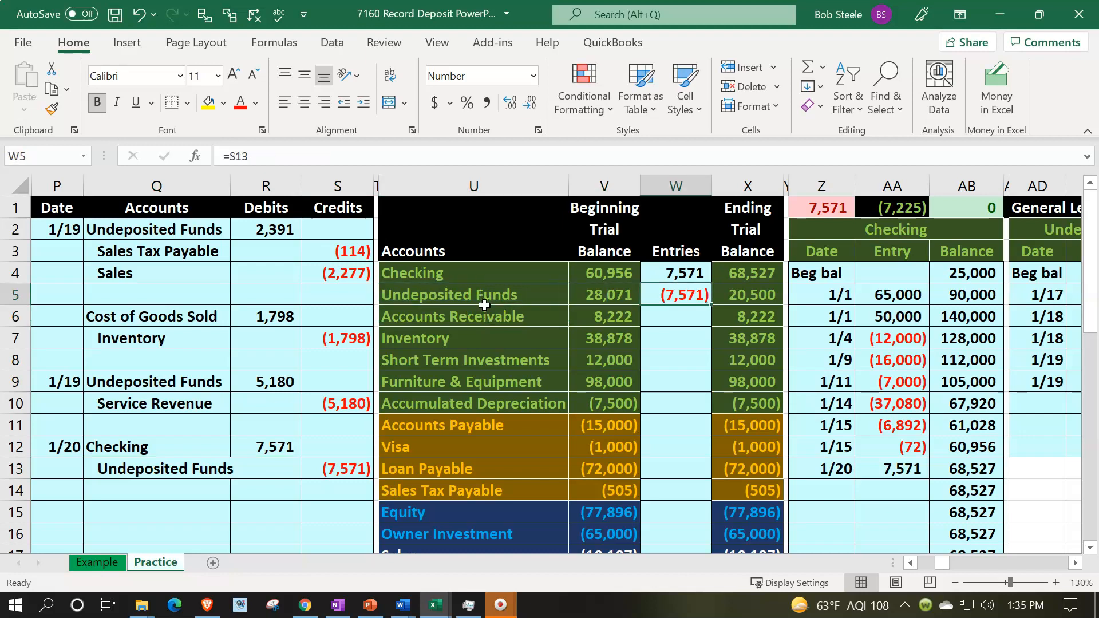
key(Right)
key(Down)
key(Down)
key(Down)
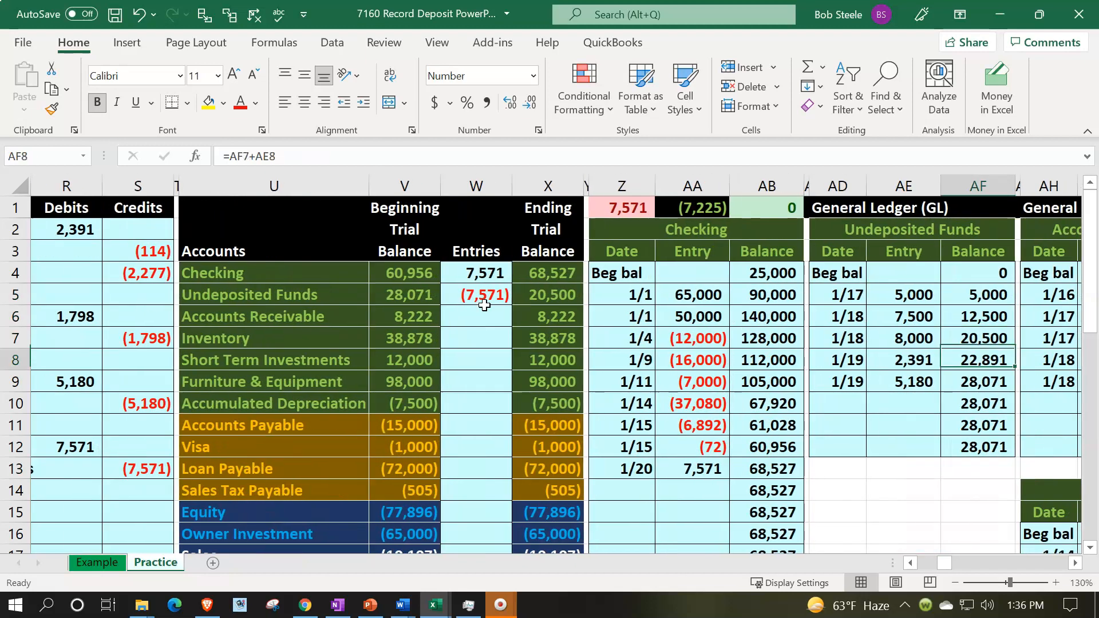
key(Left)
key(Left)
key(Down)
key(Down)
text(1/20)
key(Tab)
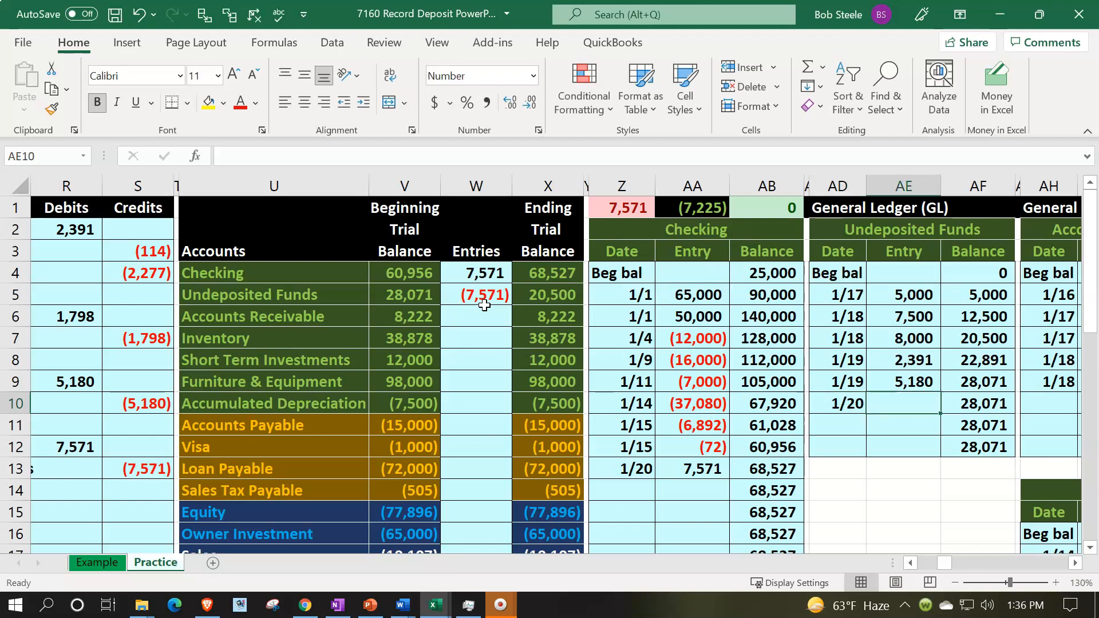
Link that Undeposited Funds ledger entry to the journal's Undeposited Funds credit cell
text(=)
key(Left)
key(Left)
key(Left)
key(Left)
key(Left)
key(Left)
key(Left)
key(Left)
key(Left)
key(Left)
key(Left)
key(Left)
key(Left)
key(Left)
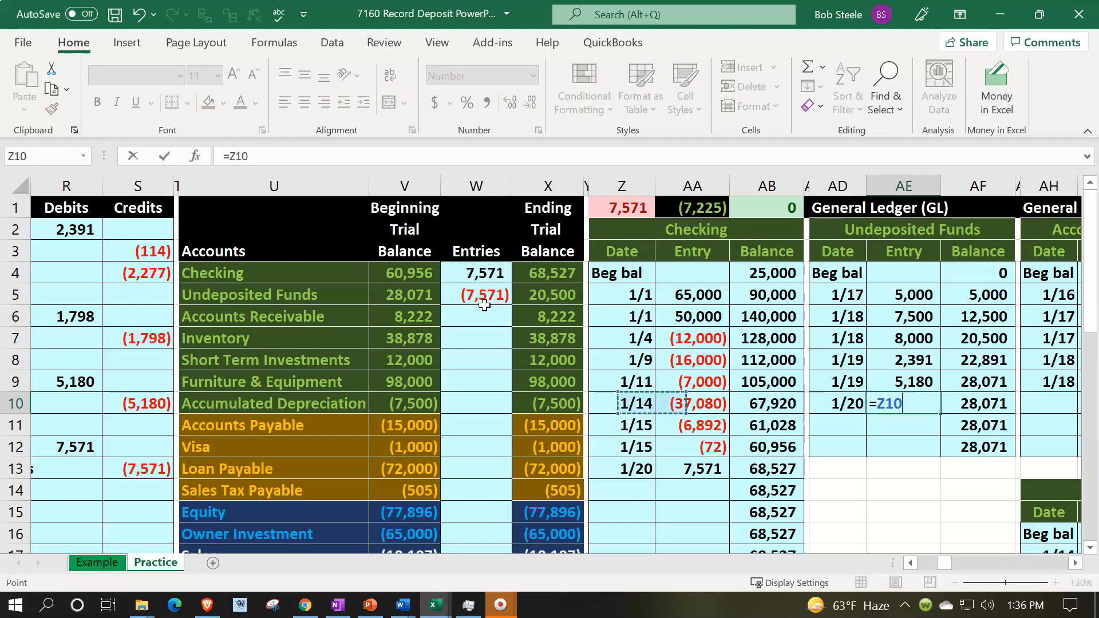
key(Down)
key(Down)
key(Down)
key(Right)
key(Right)
key(Right)
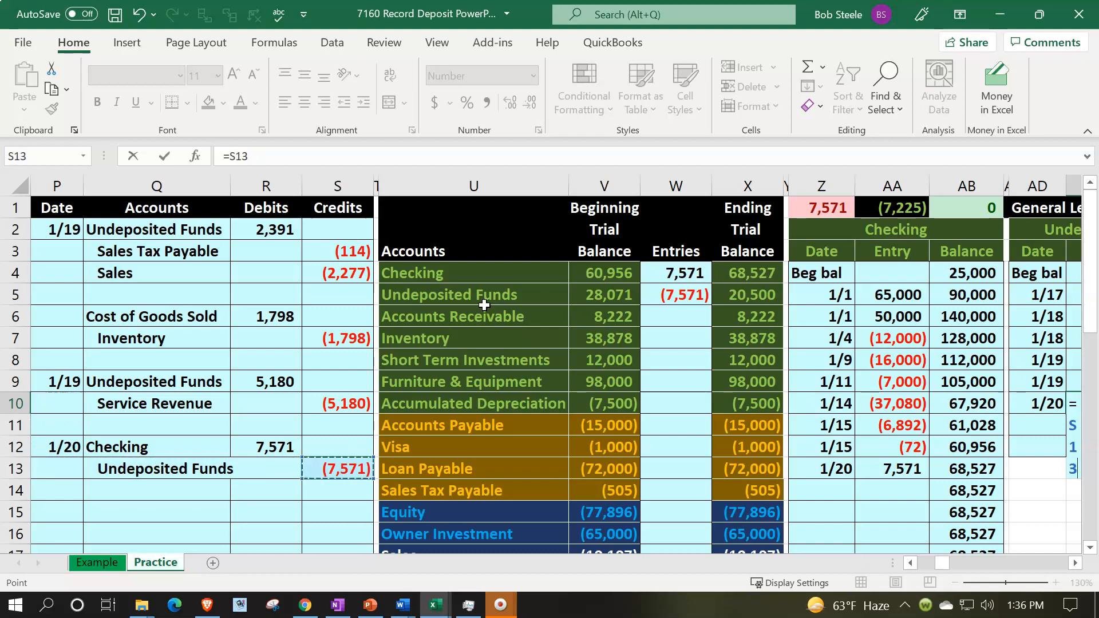
key(Return)
Review the Undeposited Funds and Checking ledger formulas, the ending trial balance sum and the check figure
key(Right)
key(Up)
key(Up)
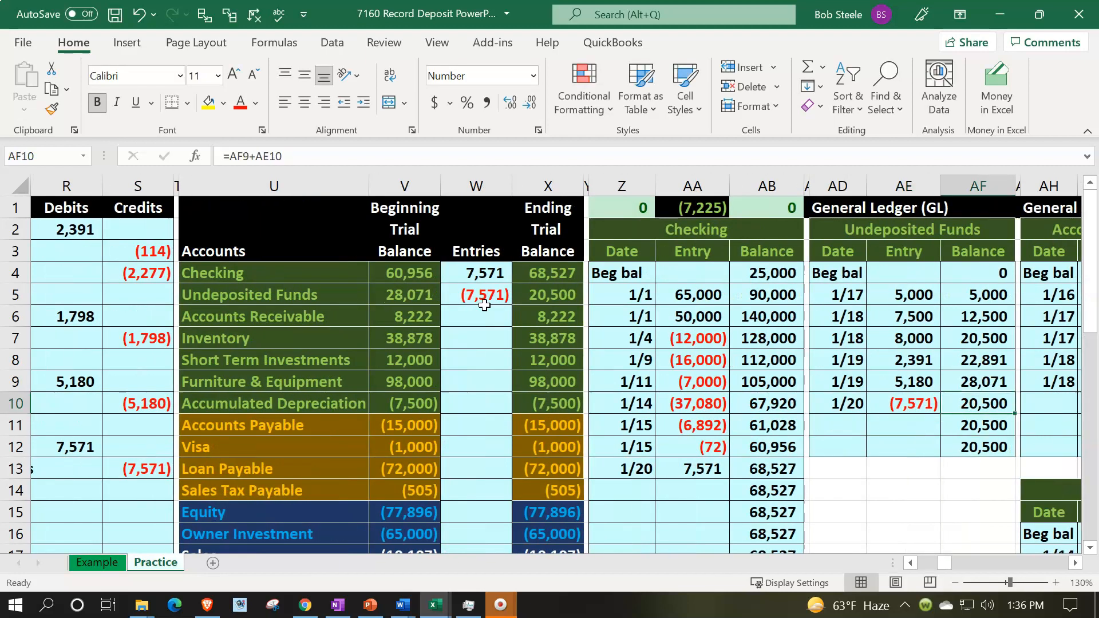
key(Left)
key(Down)
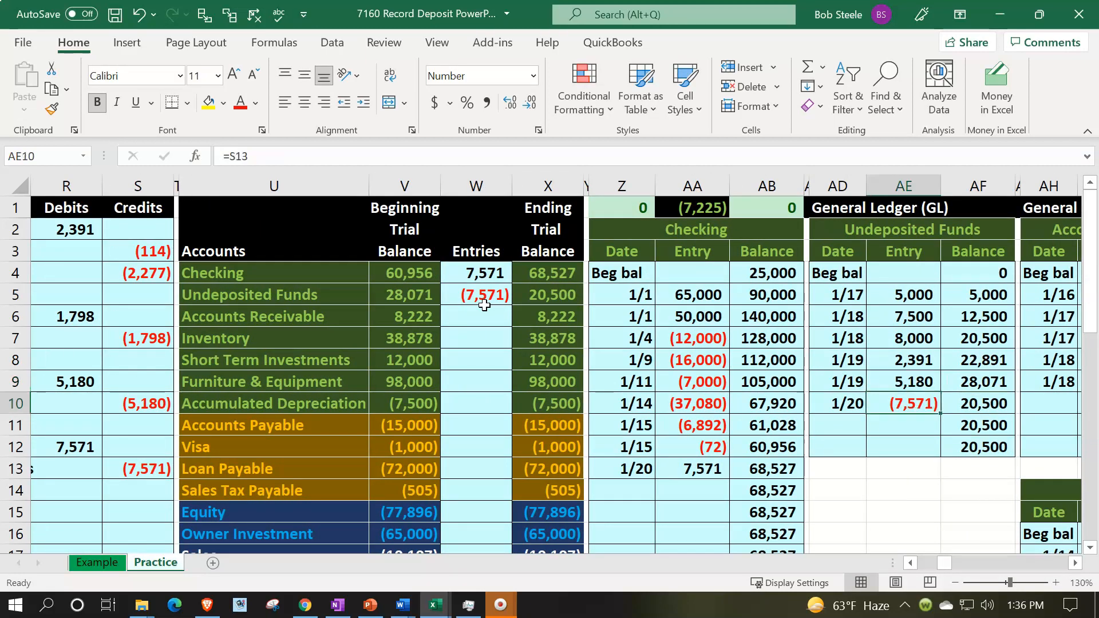
key(Right)
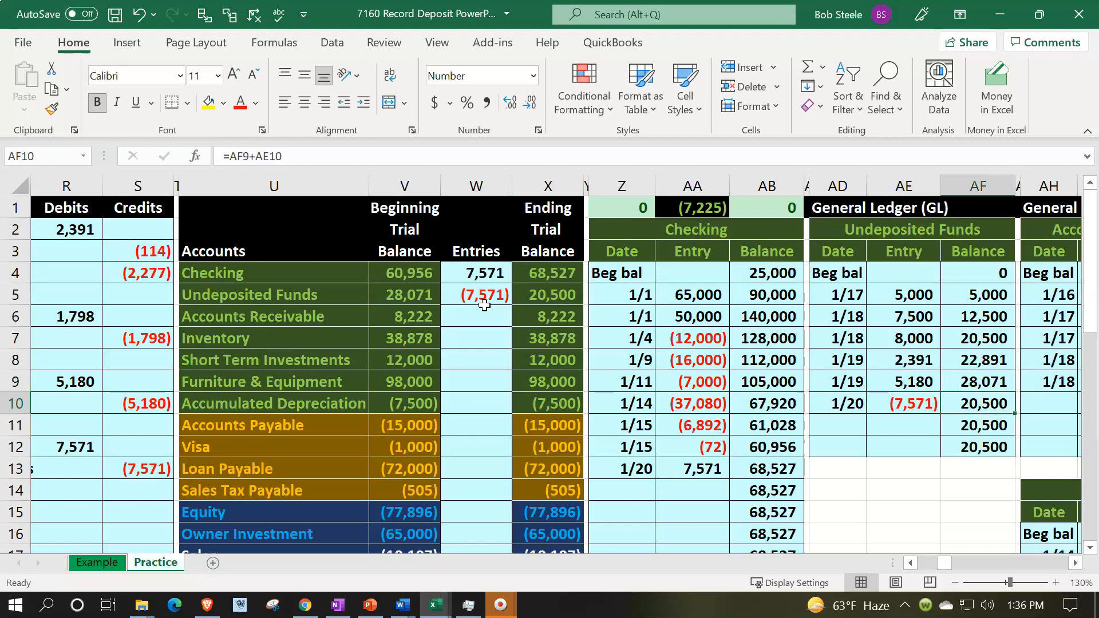
key(Left)
key(Left)
key(Left)
key(Left)
key(Left)
key(Left)
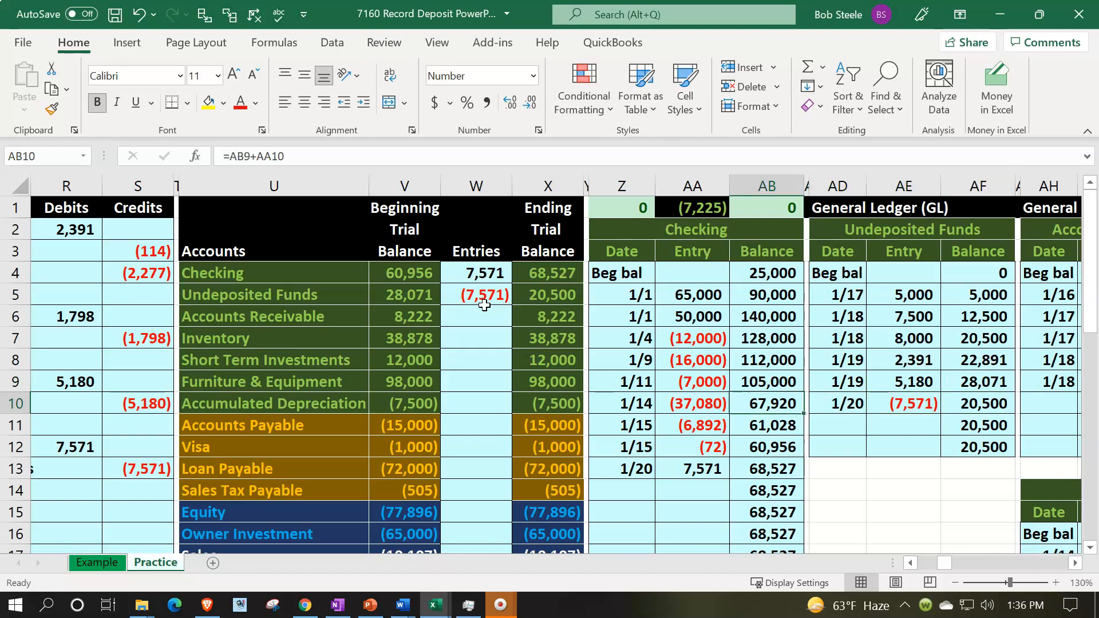
key(Up)
key(Up)
key(Up)
key(Left)
key(Up)
key(Up)
key(Up)
key(Up)
key(Up)
key(Up)
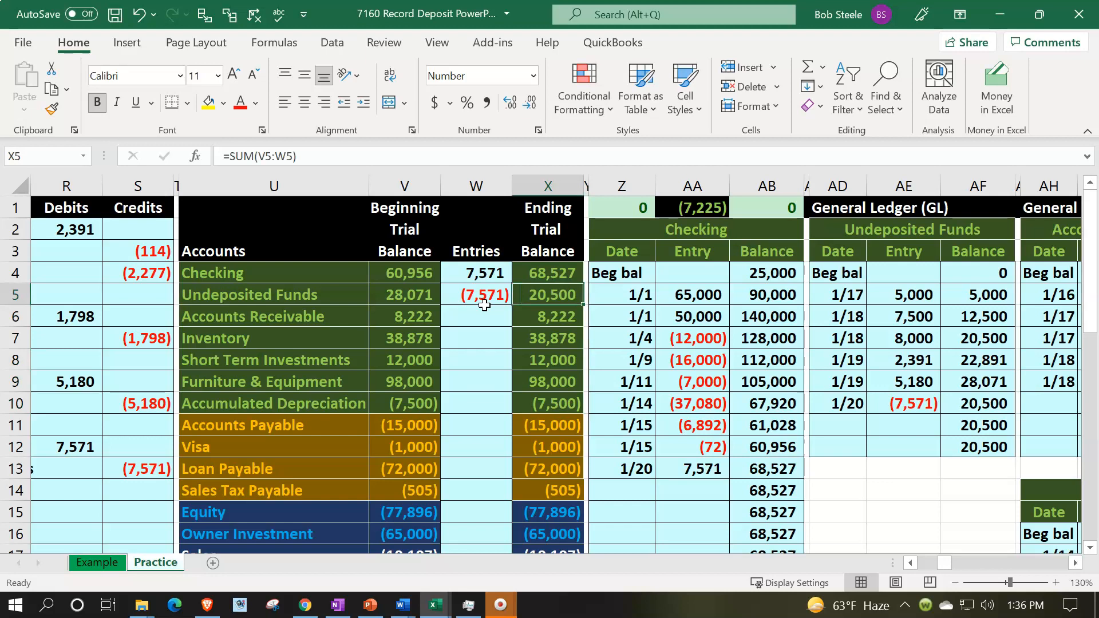
key(Right)
key(Right)
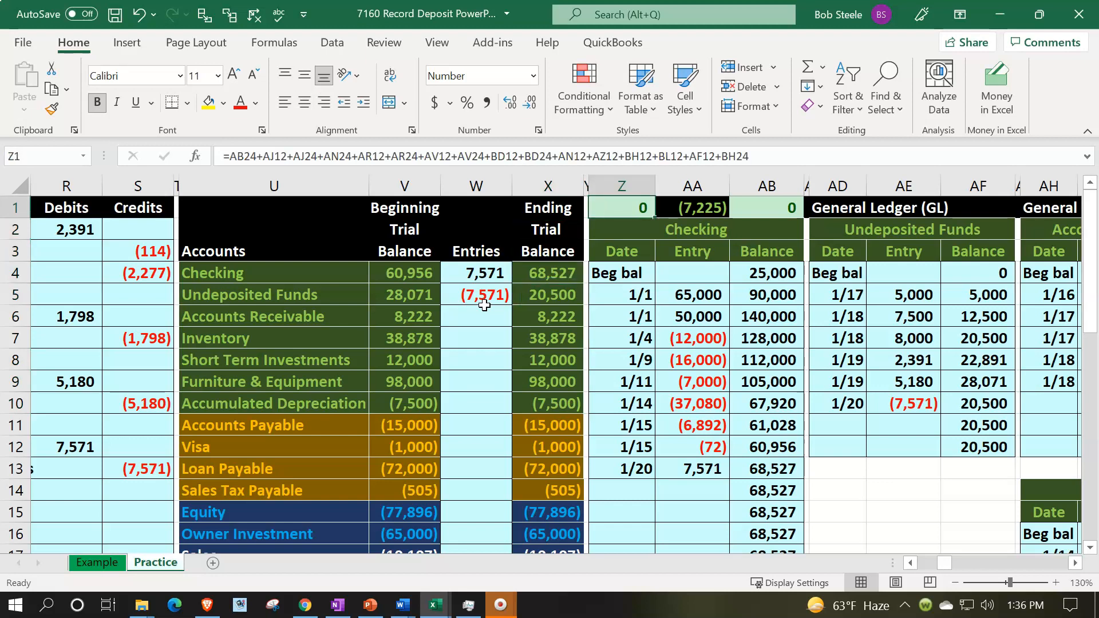
key(Left)
key(Left)
key(Left)
key(Left)
key(Left)
key(Left)
key(Left)
key(Left)
key(Left)
key(Left)
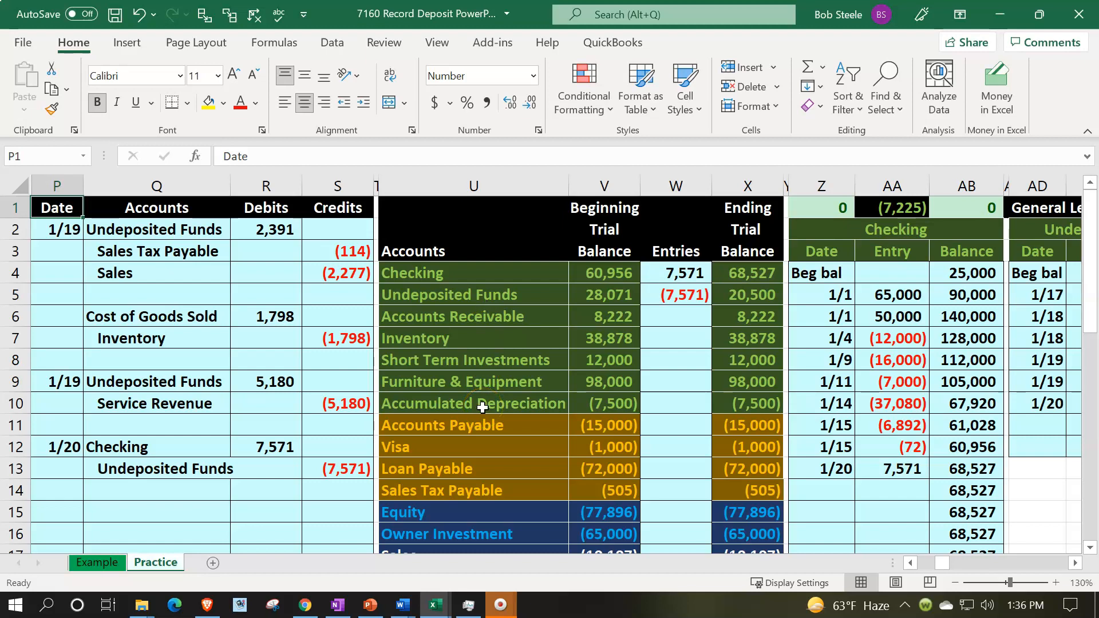
click(732, 299)
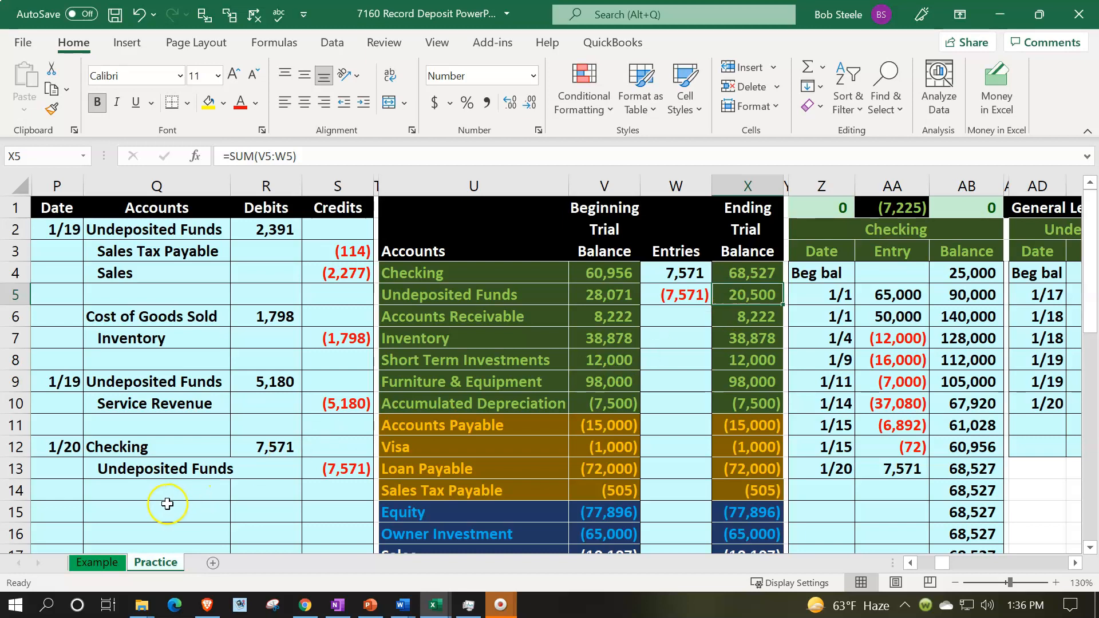
Start a new journal entry below the deposit dated 1/21
click(166, 504)
key(Left)
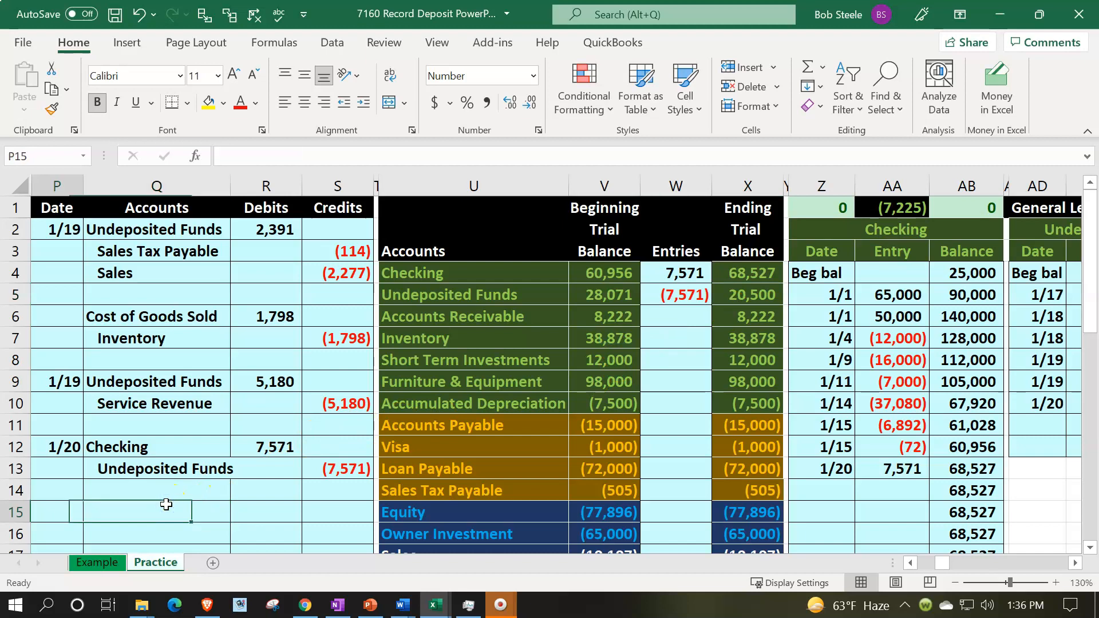
text(1/21)
key(Tab)
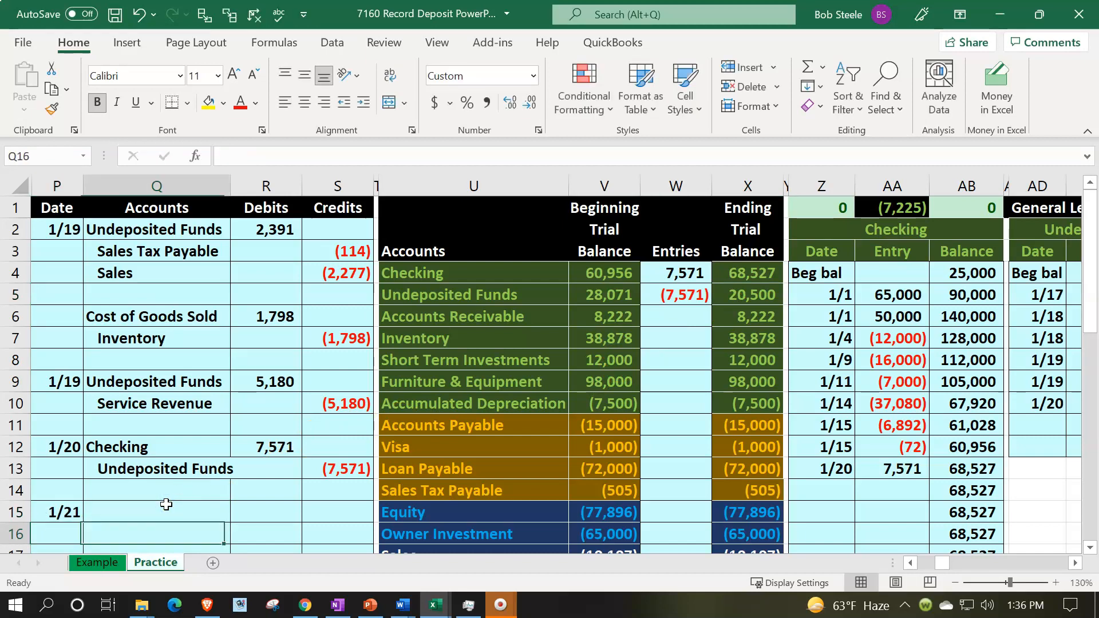
Link the 1/21 entry's first account name to Checking in the trial balance account list
text(=)
key(Right)
key(Right)
key(Right)
key(Right)
key(Up)
key(Up)
key(Up)
key(Up)
key(Up)
key(Up)
Link the entry's second account name to Undeposited Funds in the trial balance and indent it as the credit line
key(Up)
key(Up)
key(Up)
key(Up)
key(Up)
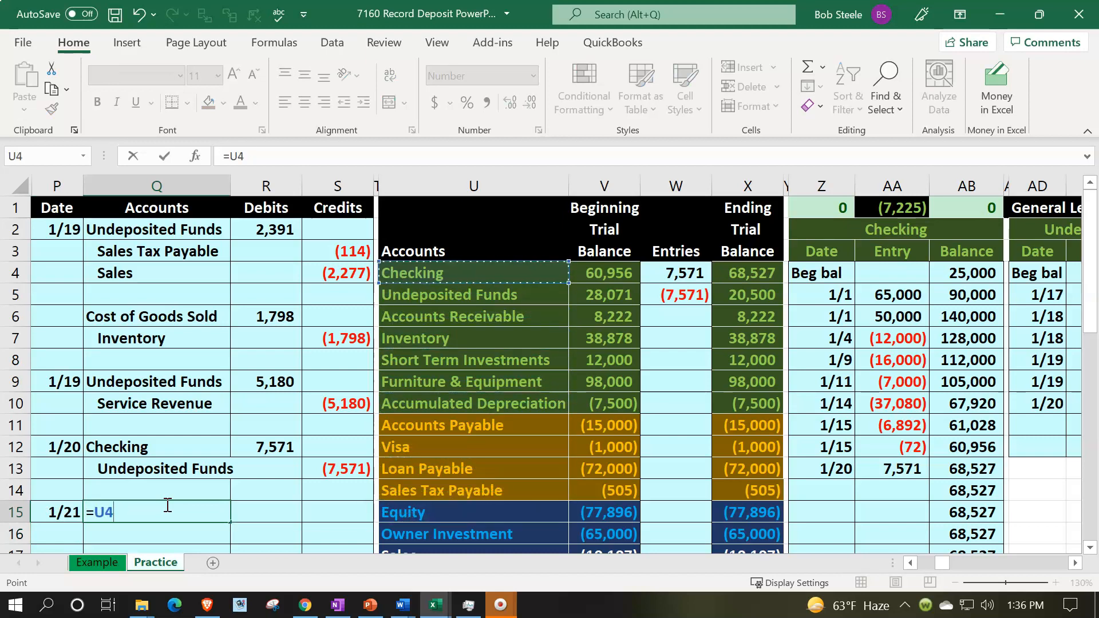
key(Return)
text(=)
key(Right)
key(Right)
key(Right)
key(Up)
key(Up)
key(Up)
key(Up)
key(Up)
key(Up)
key(Up)
key(Up)
key(Up)
key(Up)
key(Up)
key(Right)
key(Return)
click(166, 503)
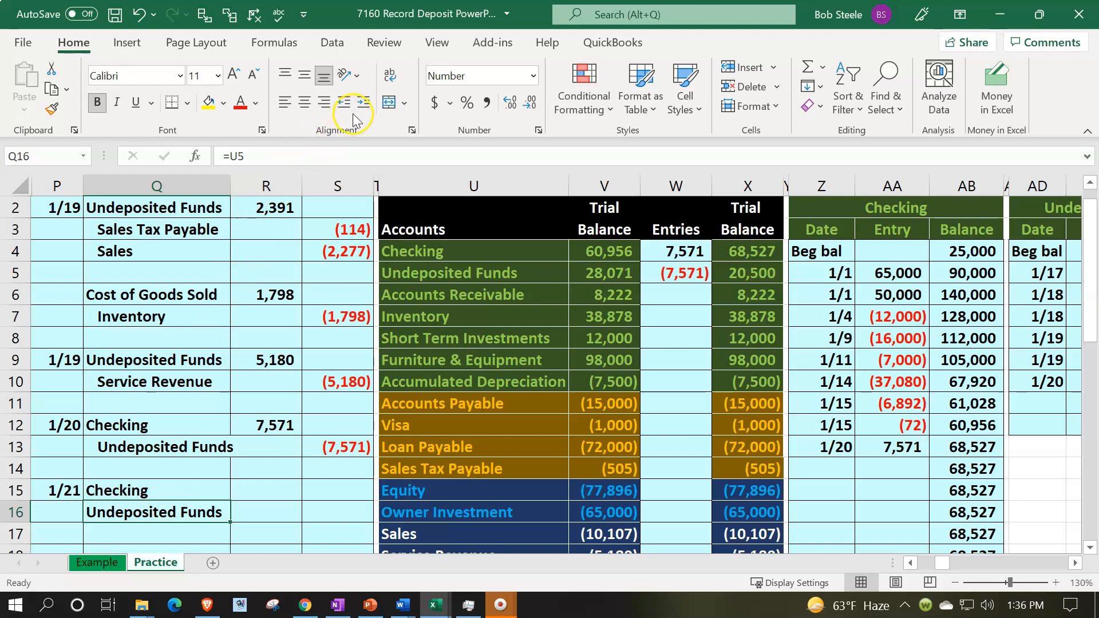
click(372, 108)
Enter a 20,500 debit to Checking and set the Undeposited Funds credit as the negative of that debit
key(Right)
key(Up)
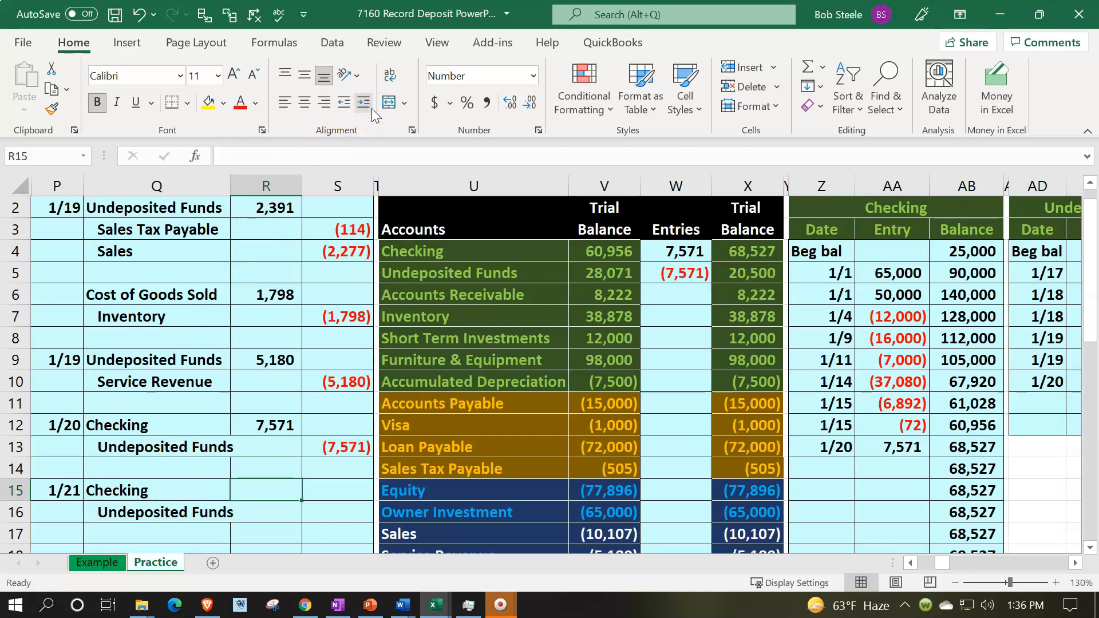
text(20500)
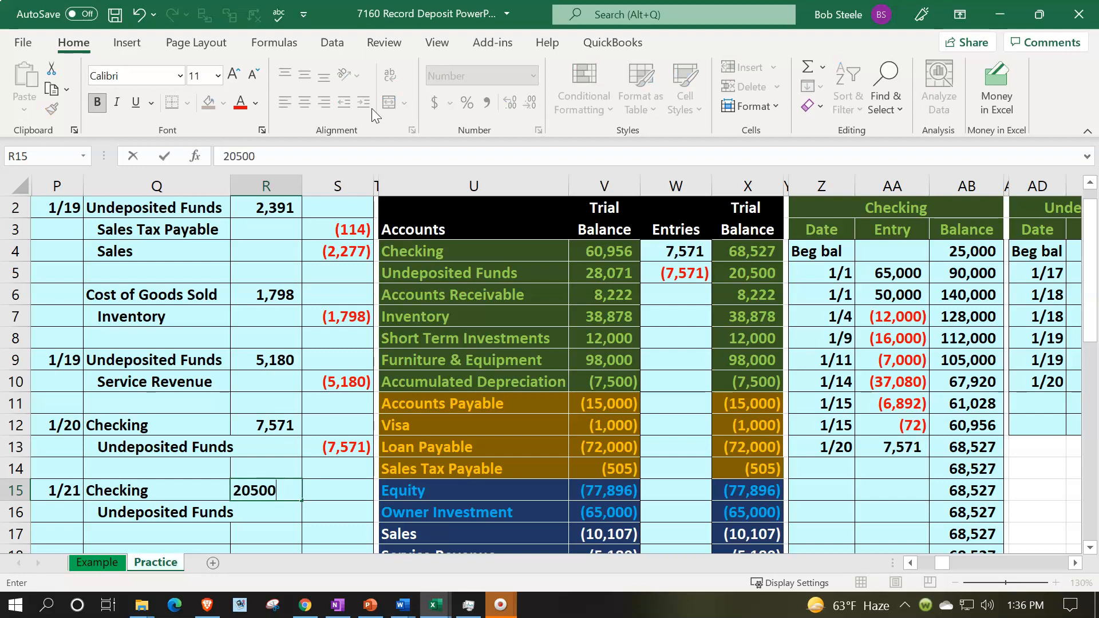
key(Return)
key(Right)
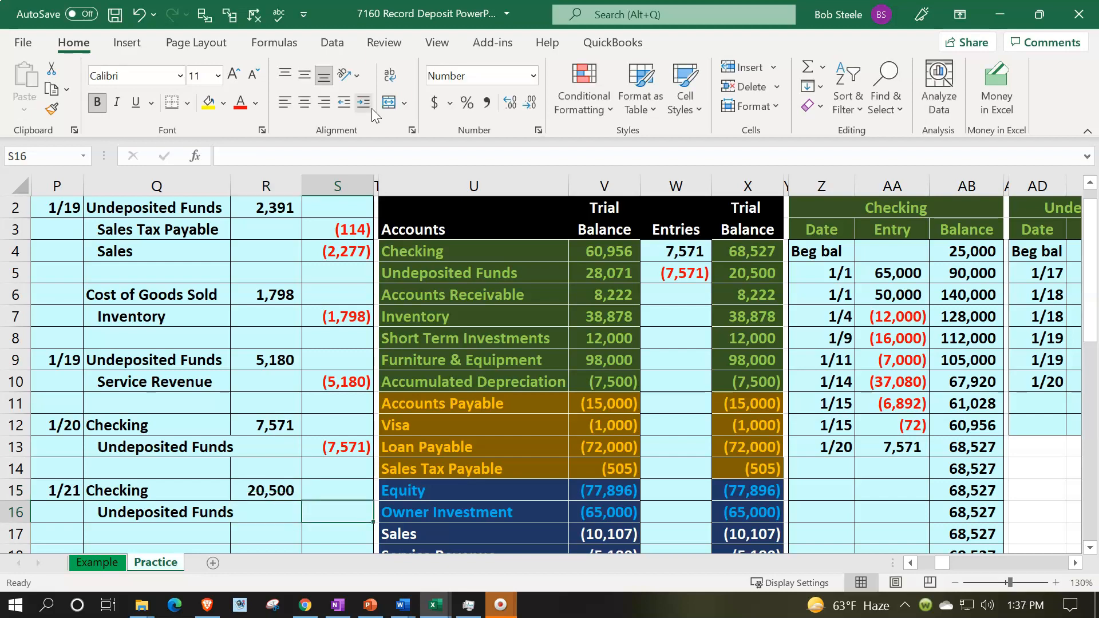
text(=-)
key(Left)
key(Up)
key(Return)
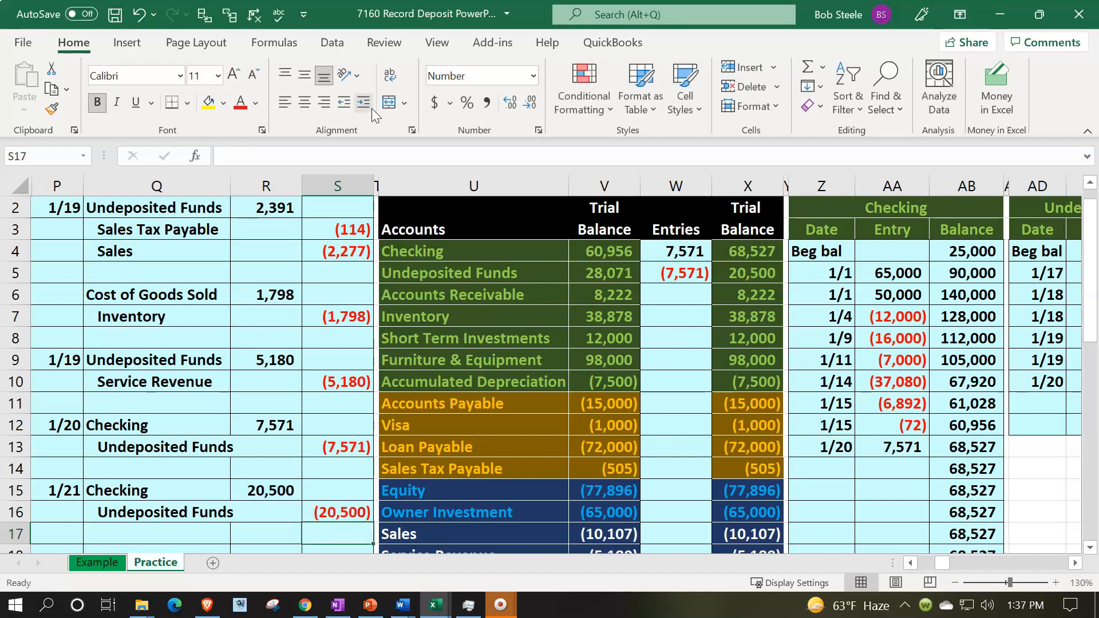
Add the 1/21 Checking debit to the Checking entries formula in the trial balance
drag(164, 491, 238, 489)
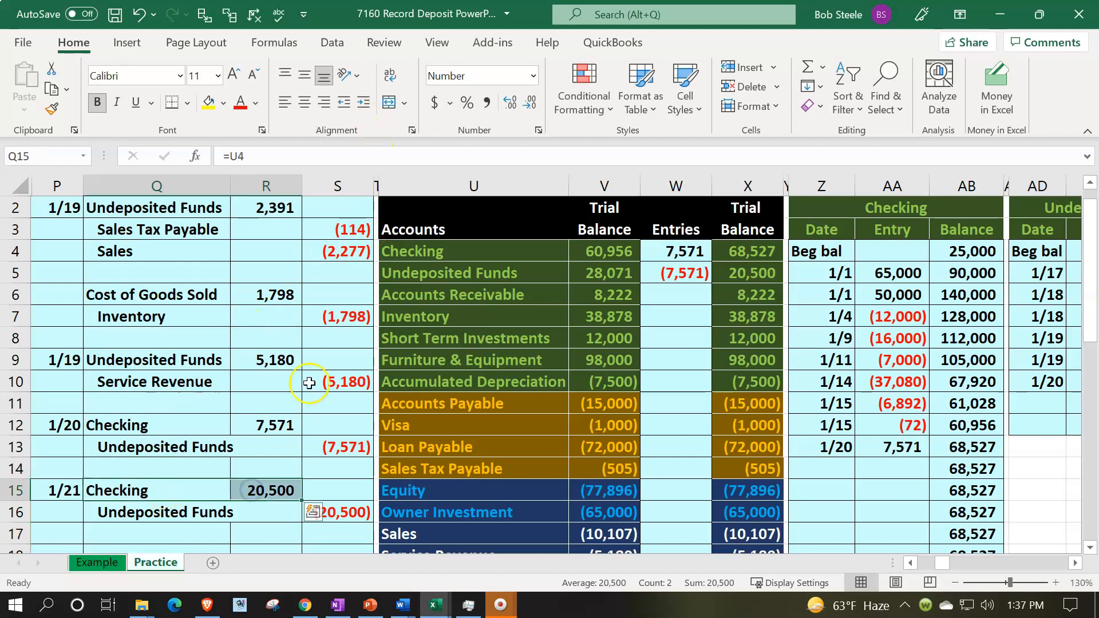
key(Right)
key(Right)
key(Right)
key(Right)
key(Right)
key(Right)
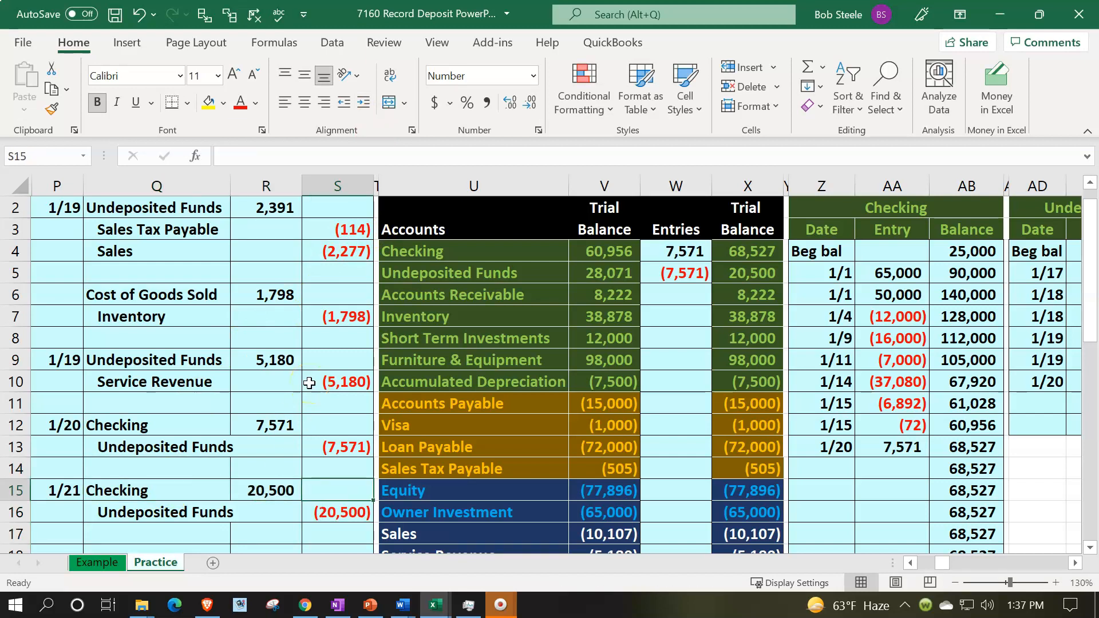
key(Up)
key(Up)
key(Up)
key(Up)
key(Up)
key(Up)
key(Up)
key(Up)
key(Up)
key(Up)
key(Up)
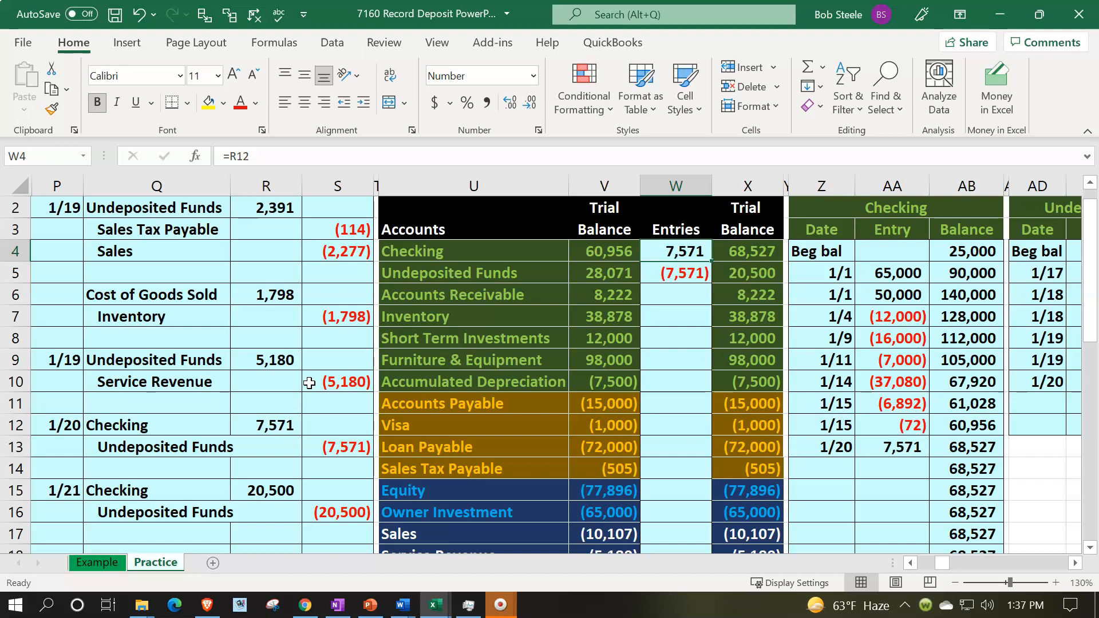
key(F2)
text(+)
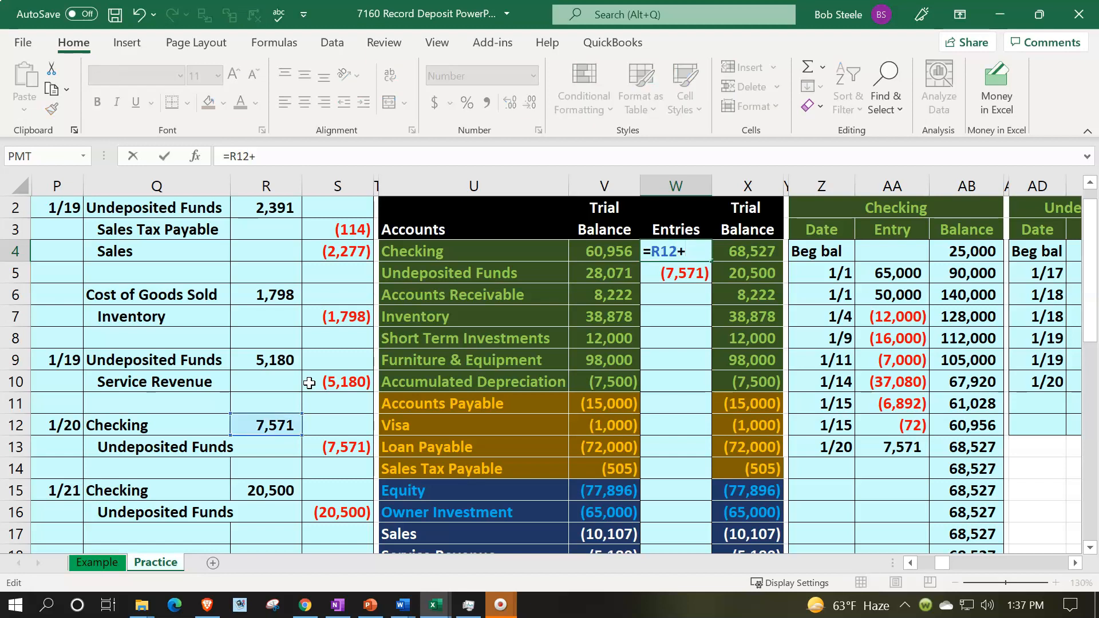
key(Down)
key(Down)
key(Down)
key(Down)
key(Down)
key(Down)
key(Down)
key(Down)
key(Down)
key(Down)
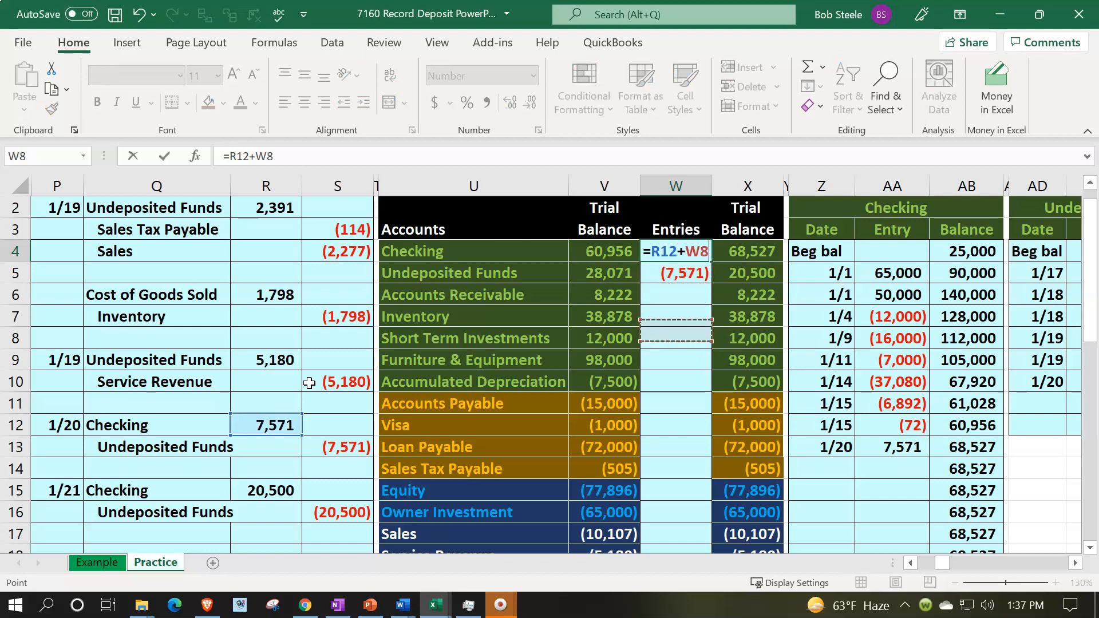
key(Down)
key(Left)
key(Left)
key(Left)
key(Left)
key(Left)
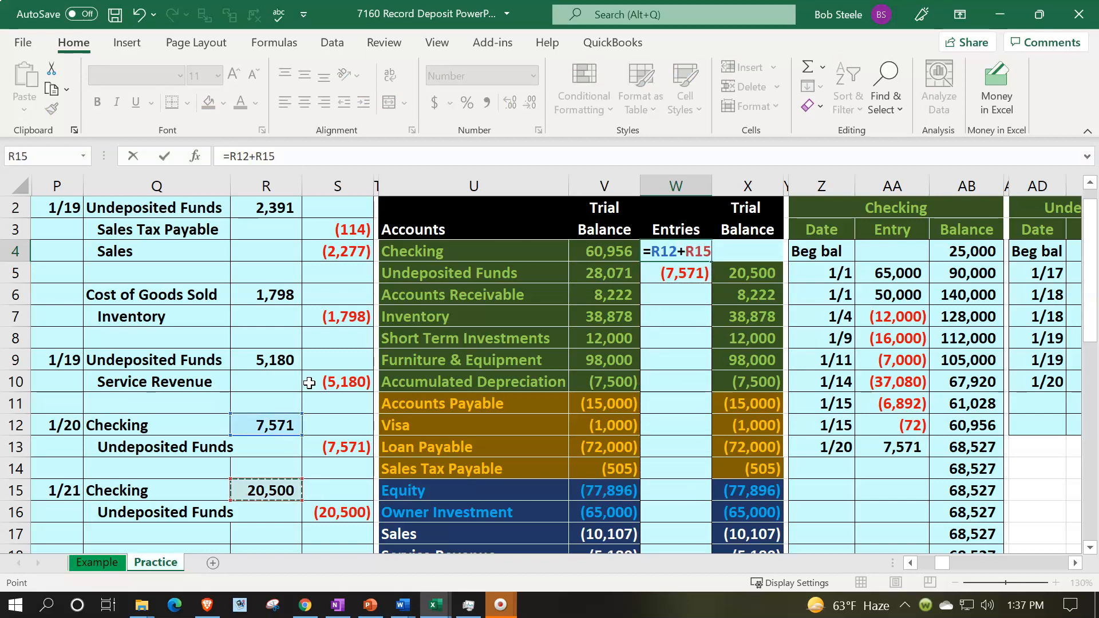
key(Return)
Add the 1/21 Undeposited Funds credit to the Undeposited Funds entries formula in the trial balance
key(Up)
key(Right)
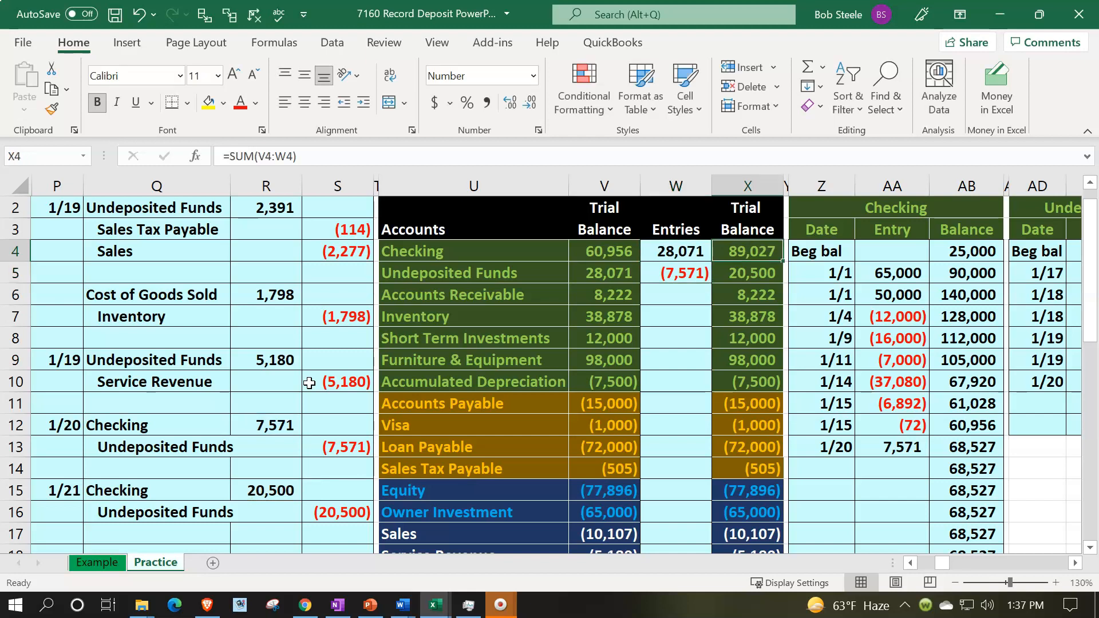
key(Down)
key(Down)
key(Down)
key(Down)
key(Down)
key(Down)
key(Down)
key(Down)
key(Down)
key(Down)
key(Down)
key(Down)
key(Left)
key(Left)
key(Left)
key(Left)
key(Left)
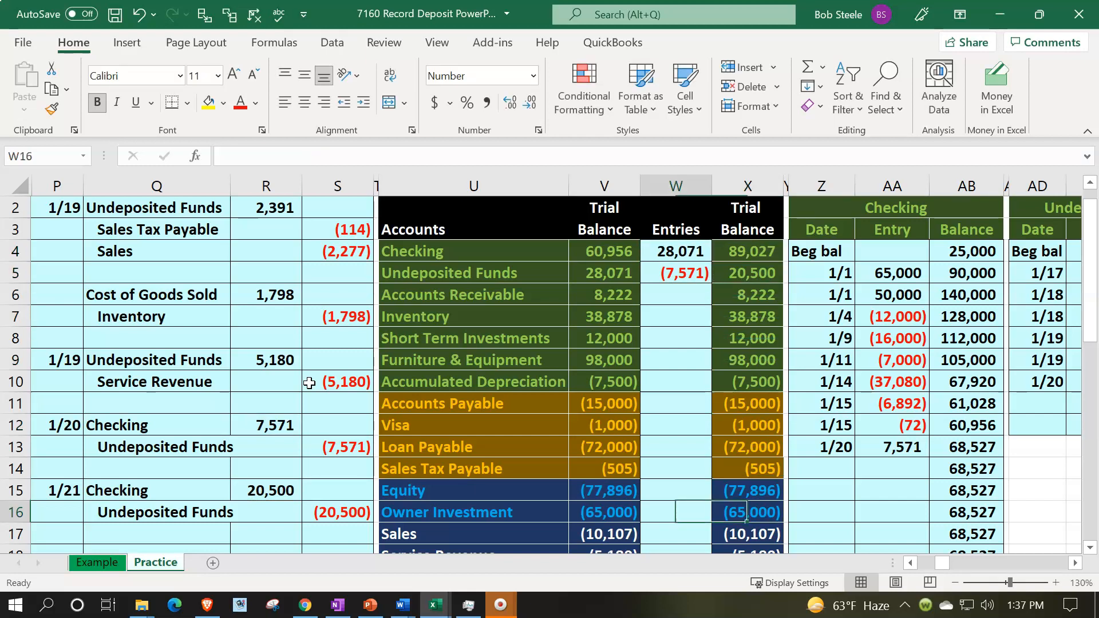
key(Right)
key(Right)
key(Right)
key(Right)
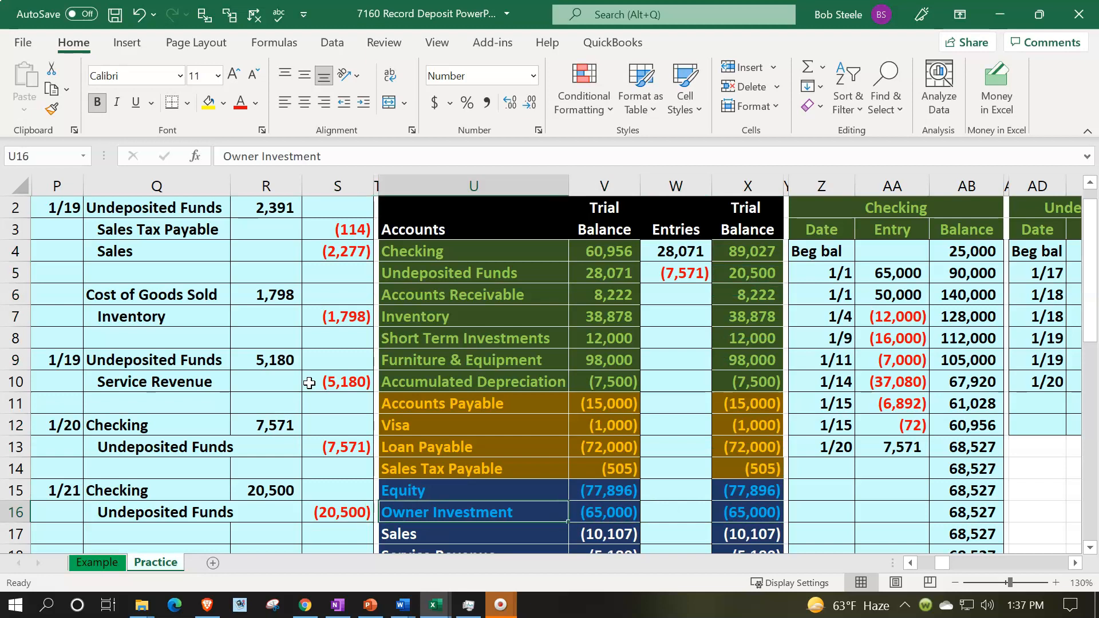
key(Up)
key(Up)
key(Up)
key(Up)
key(Up)
key(Up)
key(Up)
key(Up)
key(Up)
key(Up)
key(Up)
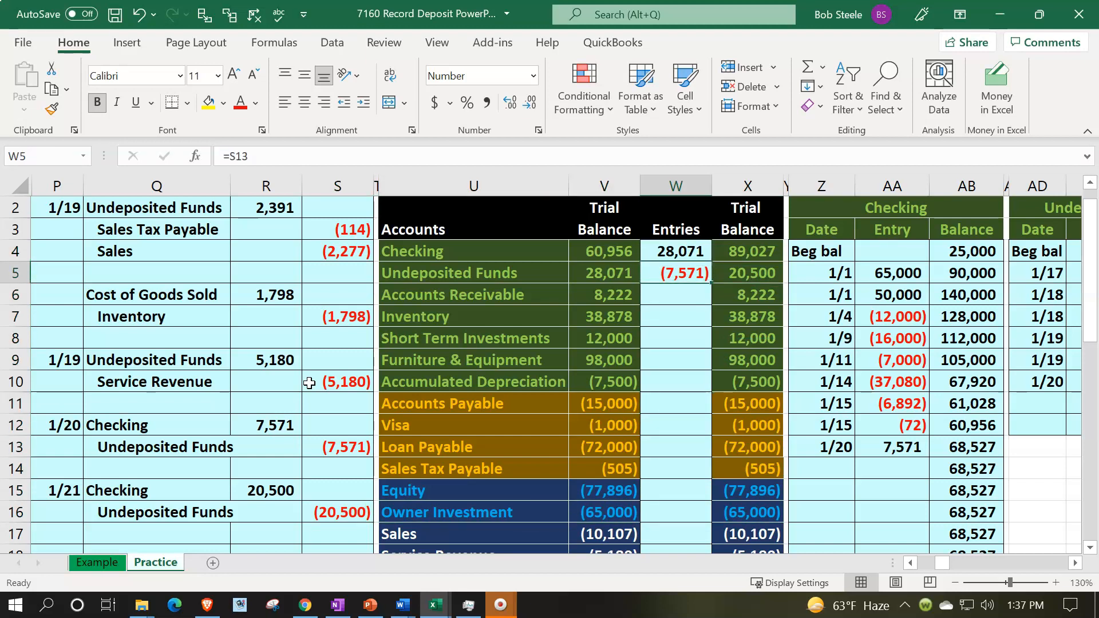
key(F2)
text(+)
key(F2)
key(Down)
key(Down)
key(Down)
key(Down)
key(Down)
key(Down)
key(Down)
key(Down)
key(Down)
key(Down)
key(Down)
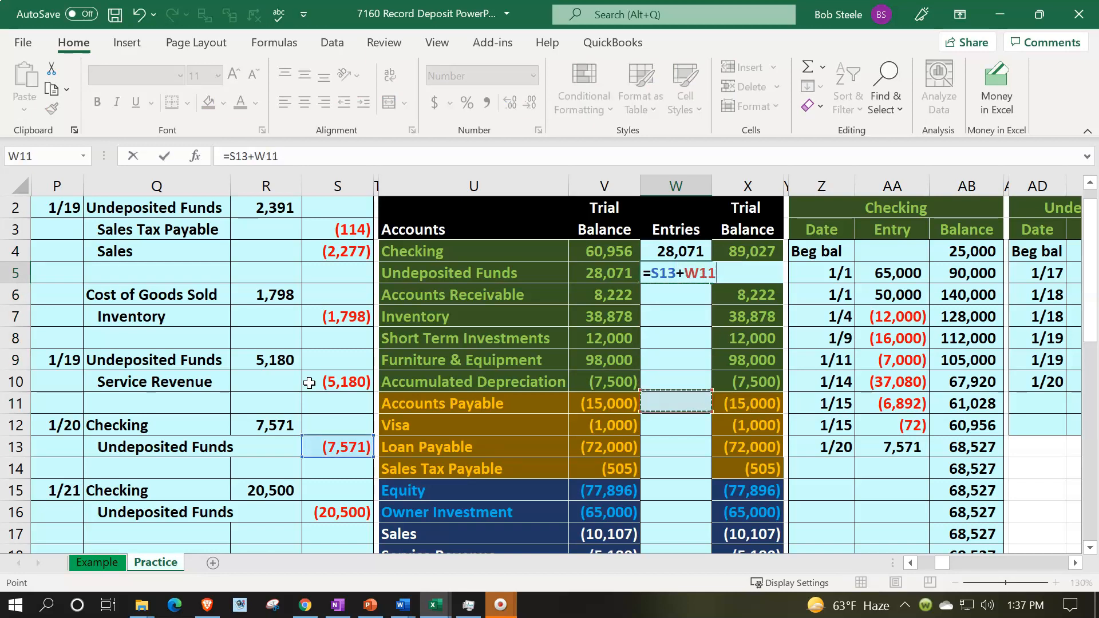
key(Left)
key(Left)
key(Left)
key(Left)
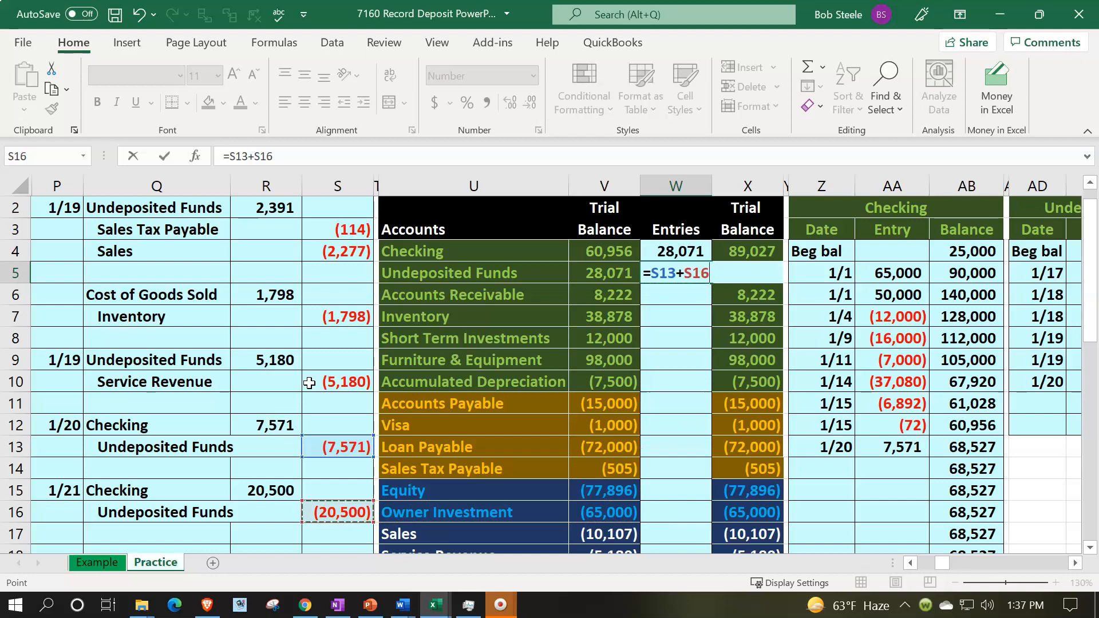
key(Tab)
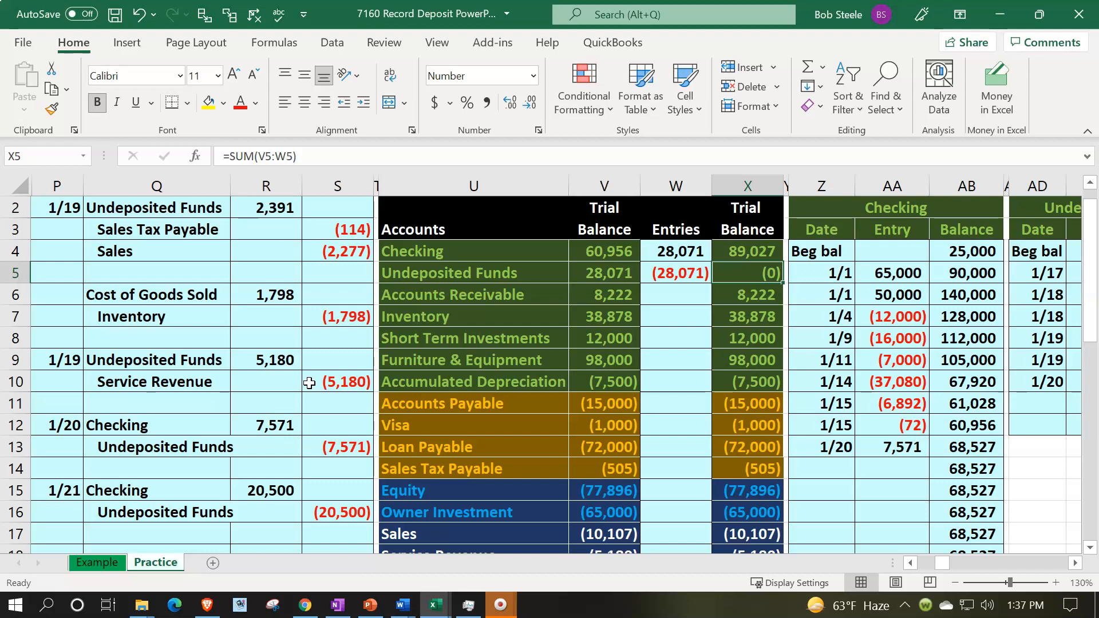
Enter the date 1/21 on the next empty row of the Checking general ledger
click(206, 484)
drag(206, 484, 237, 484)
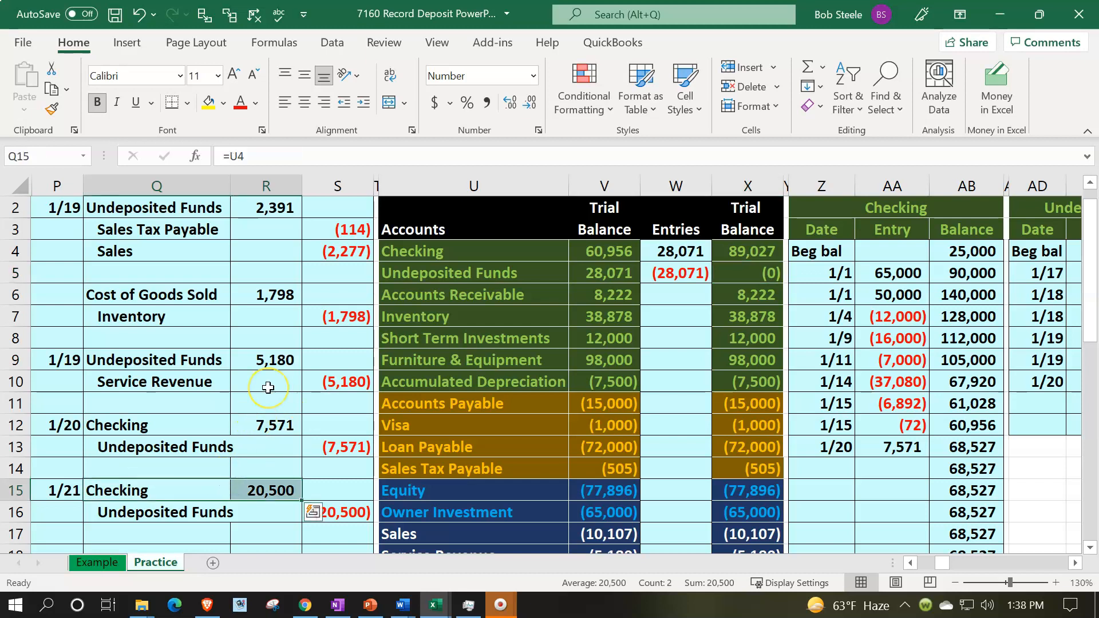
key(Right)
key(Right)
key(Right)
key(Right)
key(Right)
key(Right)
key(Right)
key(Right)
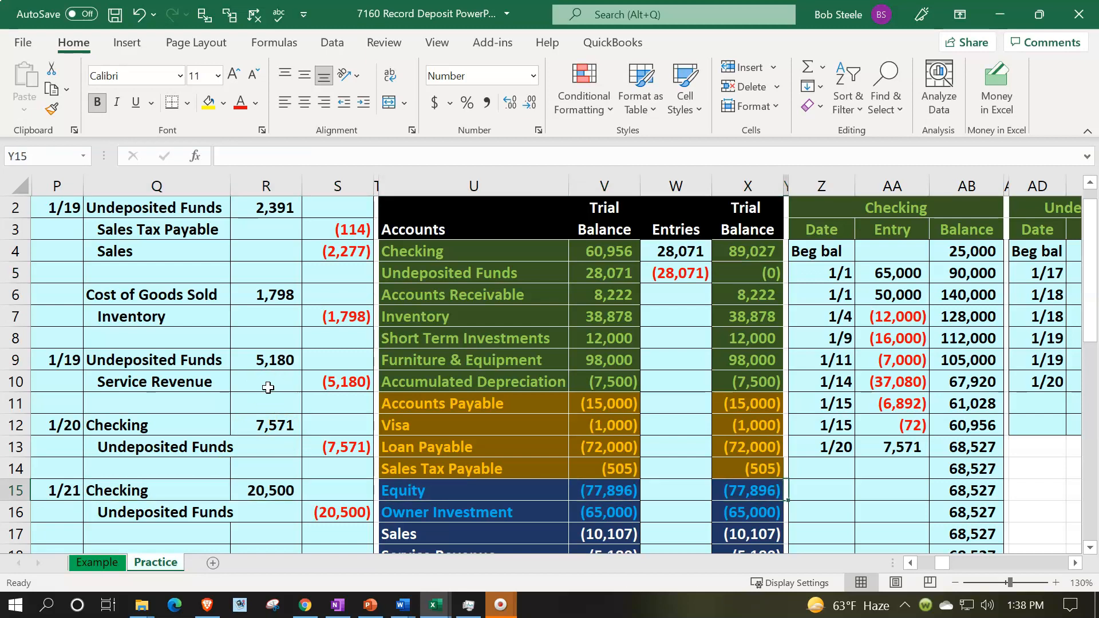
key(Up)
key(Right)
text(1/21)
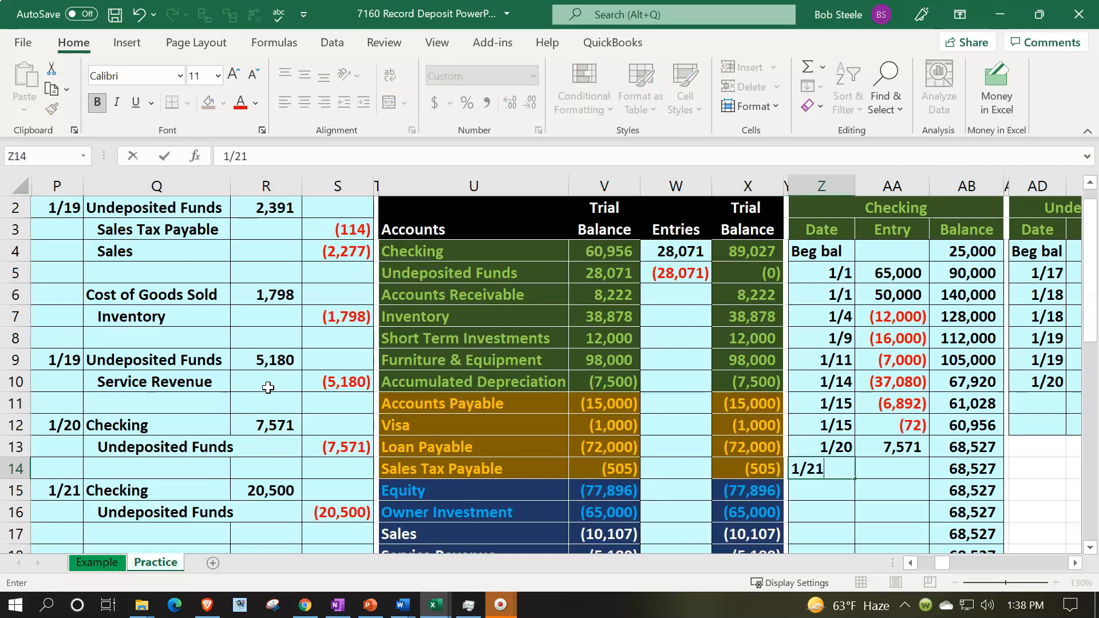
key(Tab)
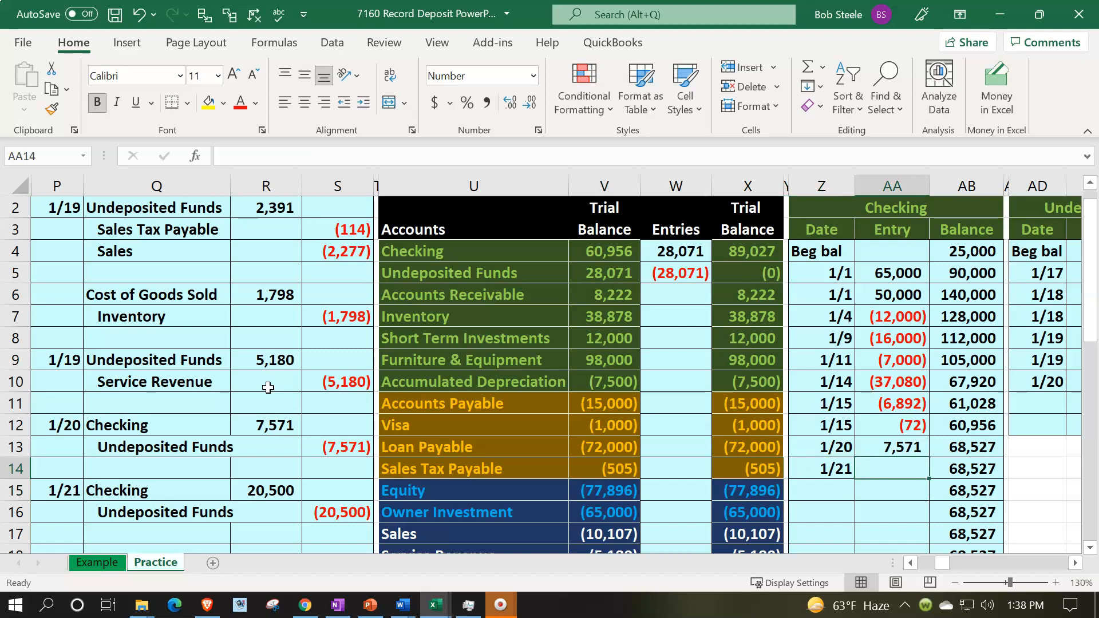
Link that Checking ledger entry to the journal's 20,500 Checking debit cell
text(=)
key(Left)
key(Left)
key(Left)
key(Left)
key(Left)
key(Left)
key(Left)
key(Left)
key(Left)
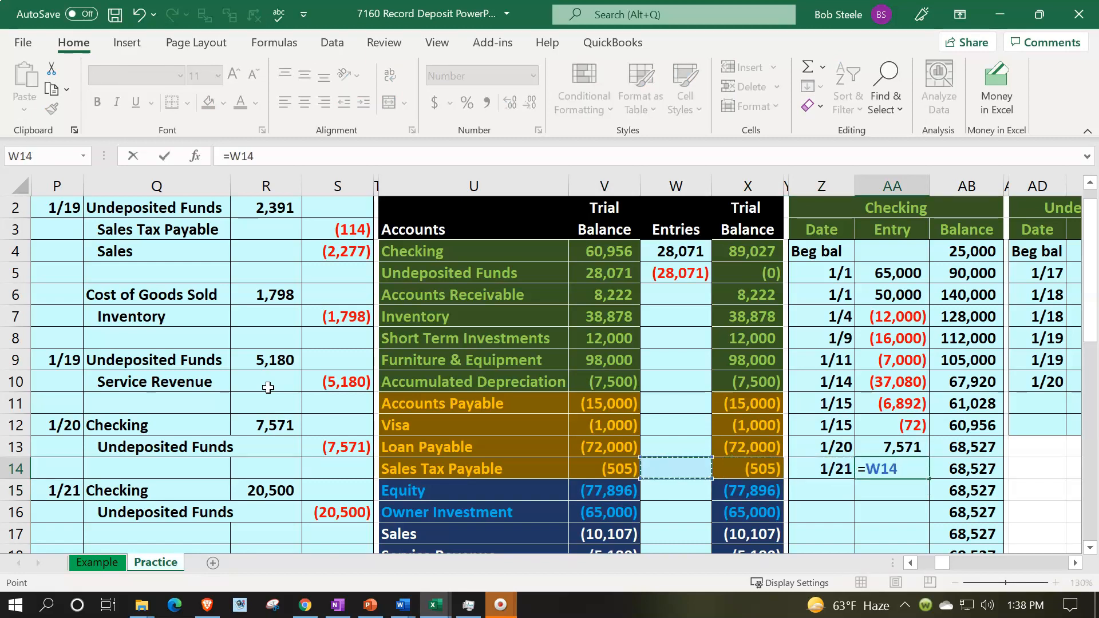
key(Down)
key(Return)
key(Right)
key(Up)
key(Up)
key(Down)
key(Left)
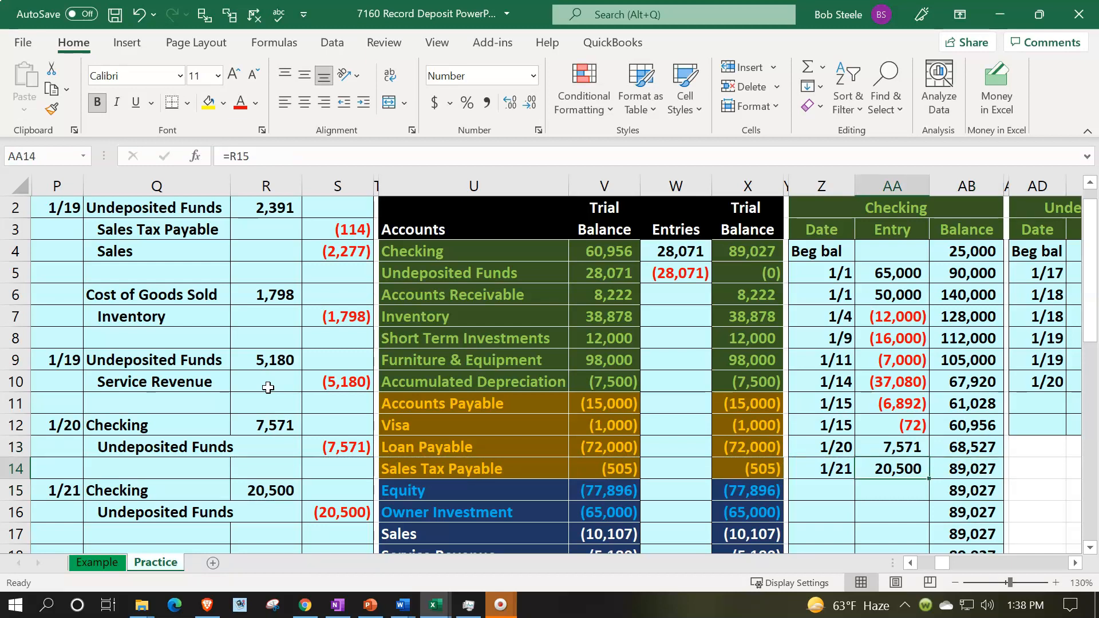
key(Right)
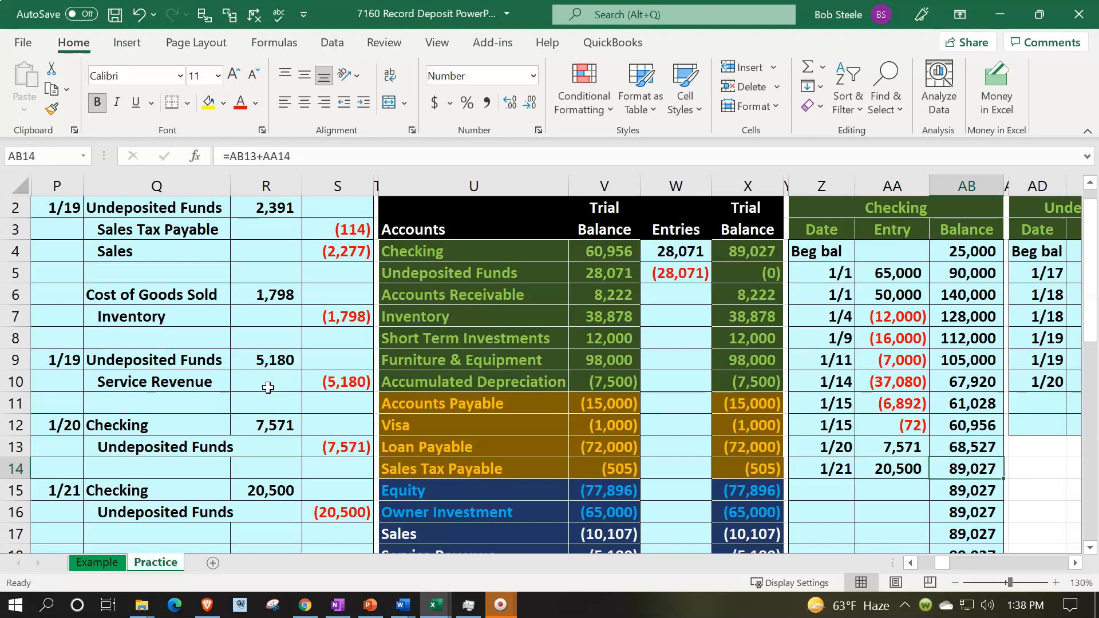
Enter the date 1/21 on the next empty row of the Undeposited Funds general ledger
click(750, 256)
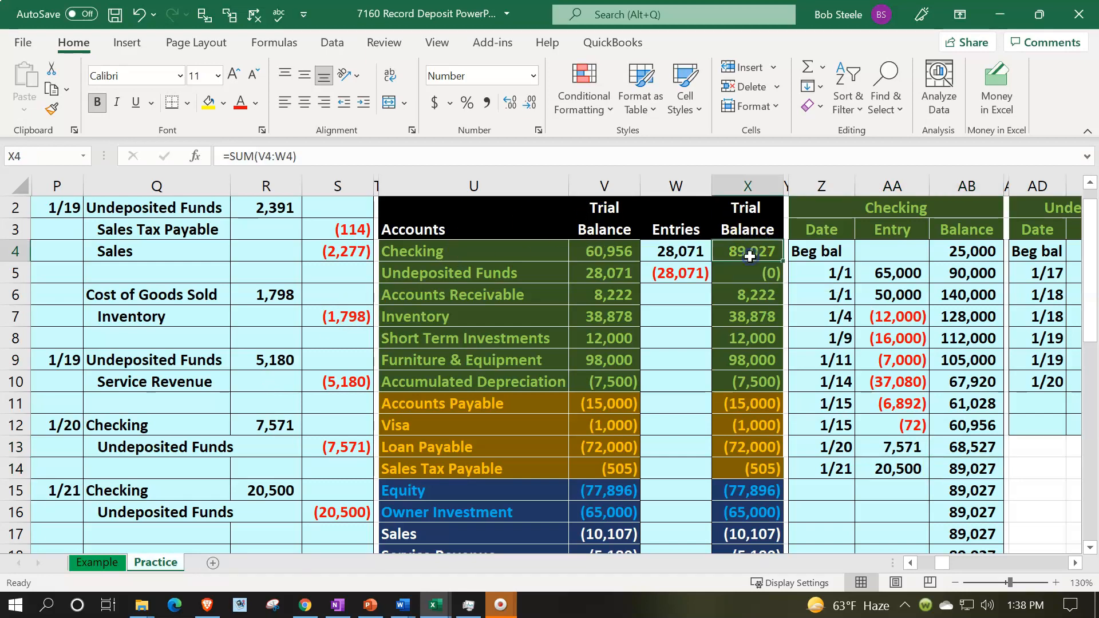
scroll(750, 256, up, 1)
click(822, 207)
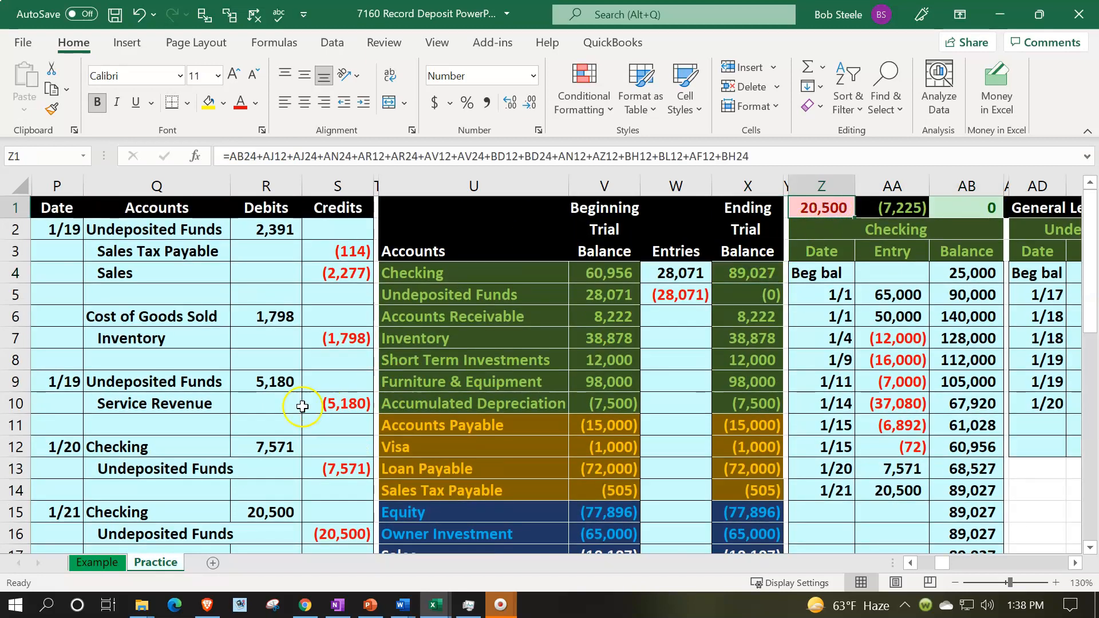
scroll(303, 407, down, 1)
drag(221, 466, 317, 458)
key(Up)
key(Up)
key(Up)
key(Up)
key(Up)
key(Up)
key(Up)
key(Up)
key(Up)
key(Up)
key(Up)
key(Up)
key(Up)
key(Up)
key(Up)
key(Down)
key(Down)
key(Down)
key(Down)
key(Right)
key(Right)
key(Right)
key(Right)
key(Right)
key(Right)
key(Right)
key(Right)
key(Right)
key(Right)
key(Right)
key(Right)
key(Right)
key(Right)
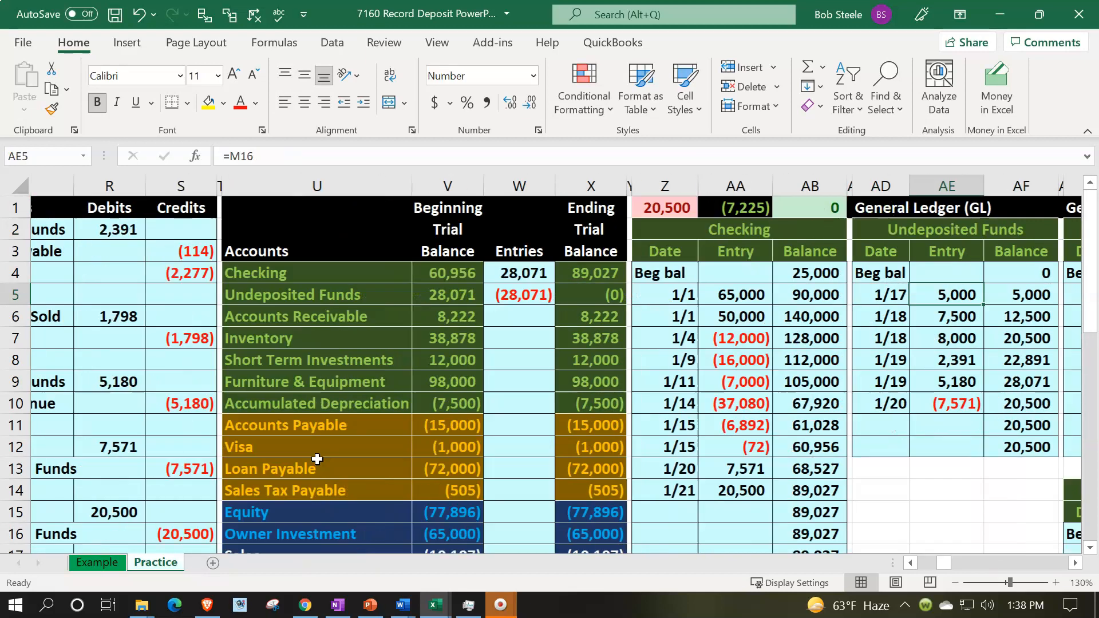
key(Right)
key(Down)
key(Down)
key(Down)
key(Down)
key(Down)
key(Down)
key(Down)
key(Left)
key(Left)
key(Up)
text(1/21)
key(Return)
Link that Undeposited Funds ledger entry to the journal's Undeposited Funds credit cell
key(Right)
key(Up)
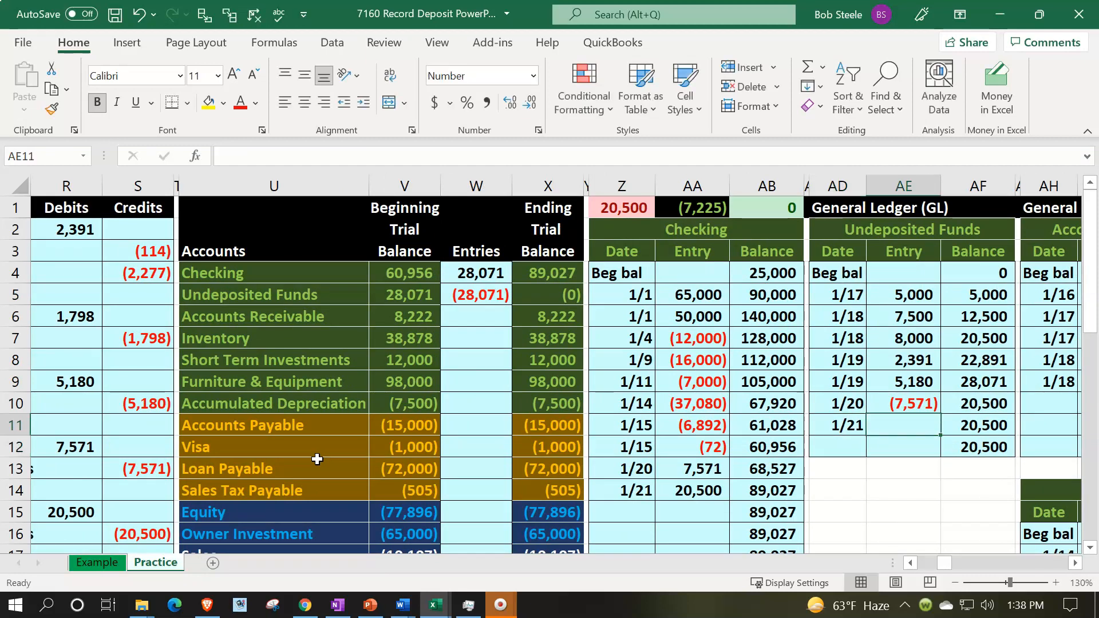
text(=)
key(Left)
key(Left)
key(Left)
key(Left)
key(Left)
key(Left)
key(Left)
key(Left)
key(Left)
key(Left)
key(Left)
key(Left)
key(Left)
key(Left)
key(Left)
key(Down)
key(Down)
key(Down)
key(Down)
key(Down)
key(Down)
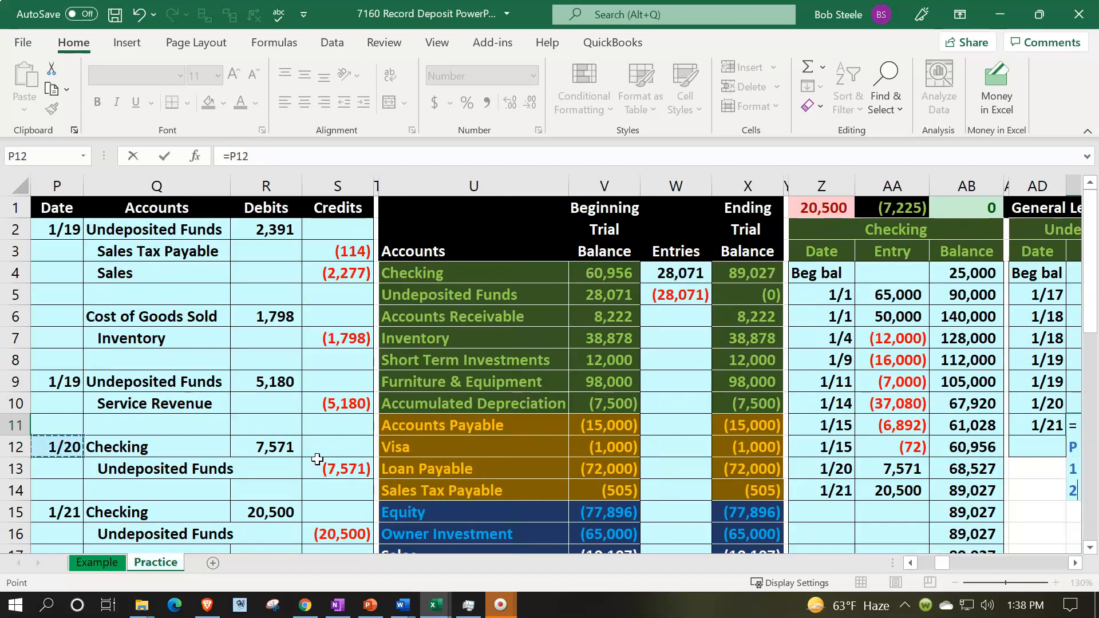
key(Right)
key(Right)
key(Right)
key(Up)
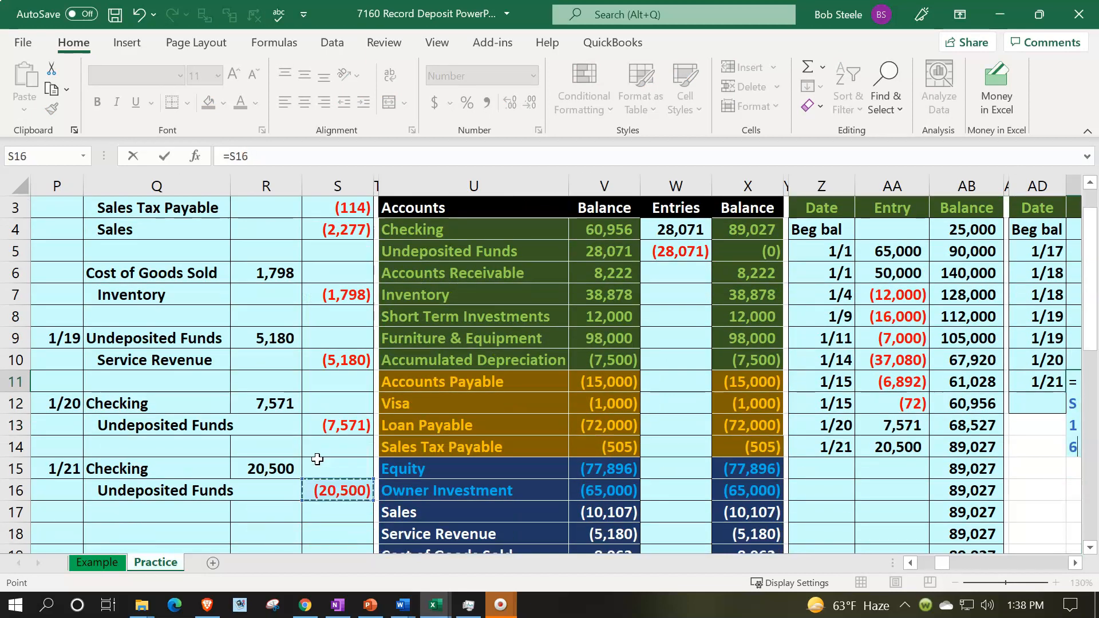
key(Return)
key(Right)
key(Up)
key(Up)
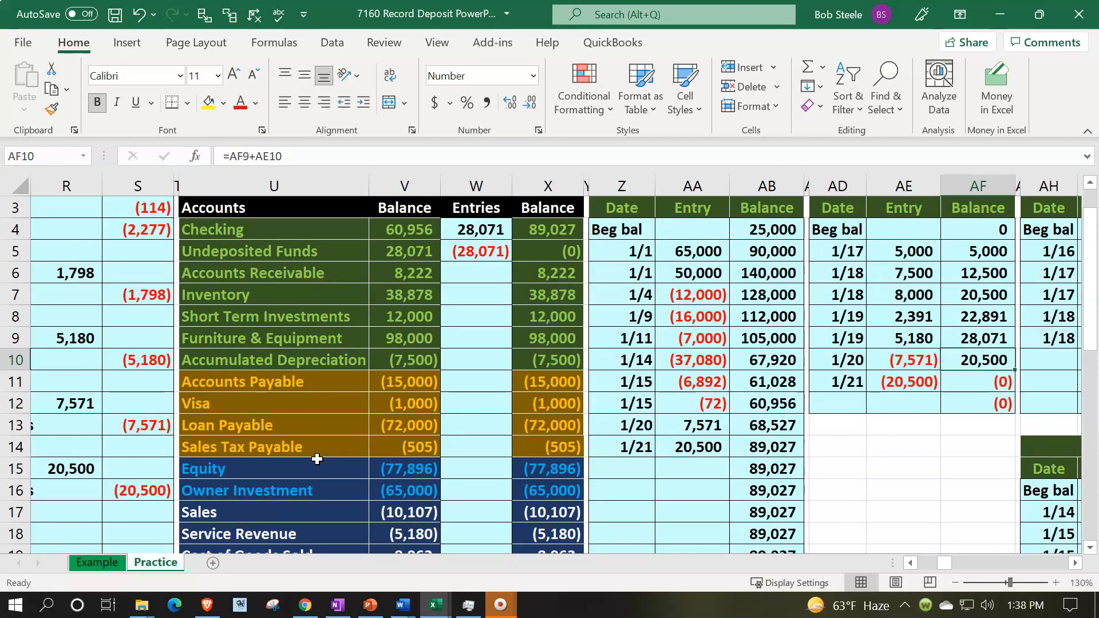
key(Down)
key(Left)
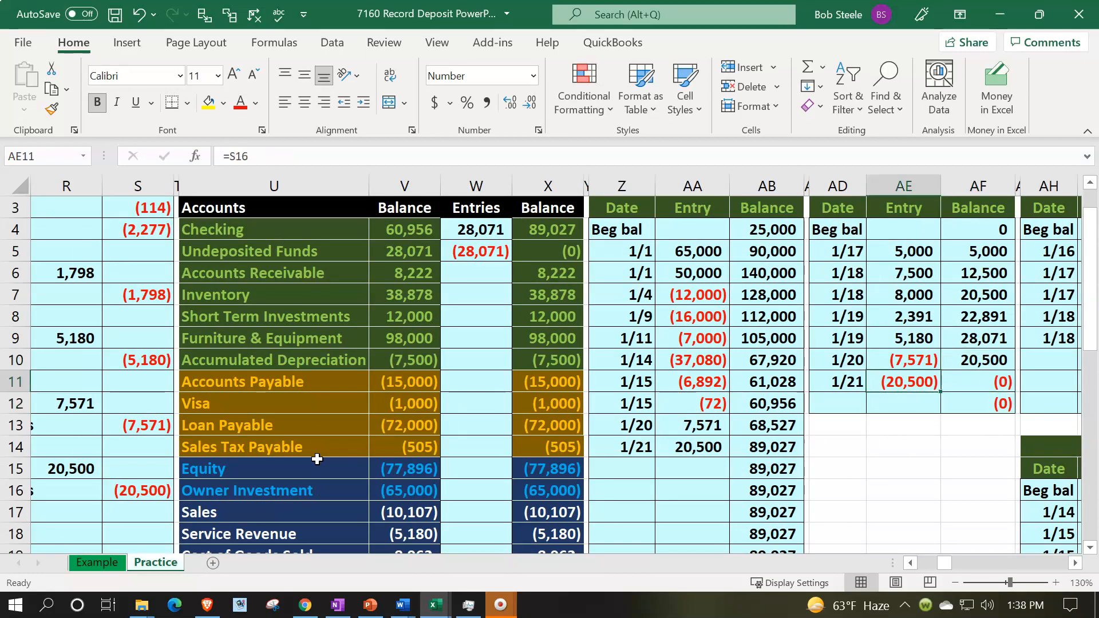
key(Right)
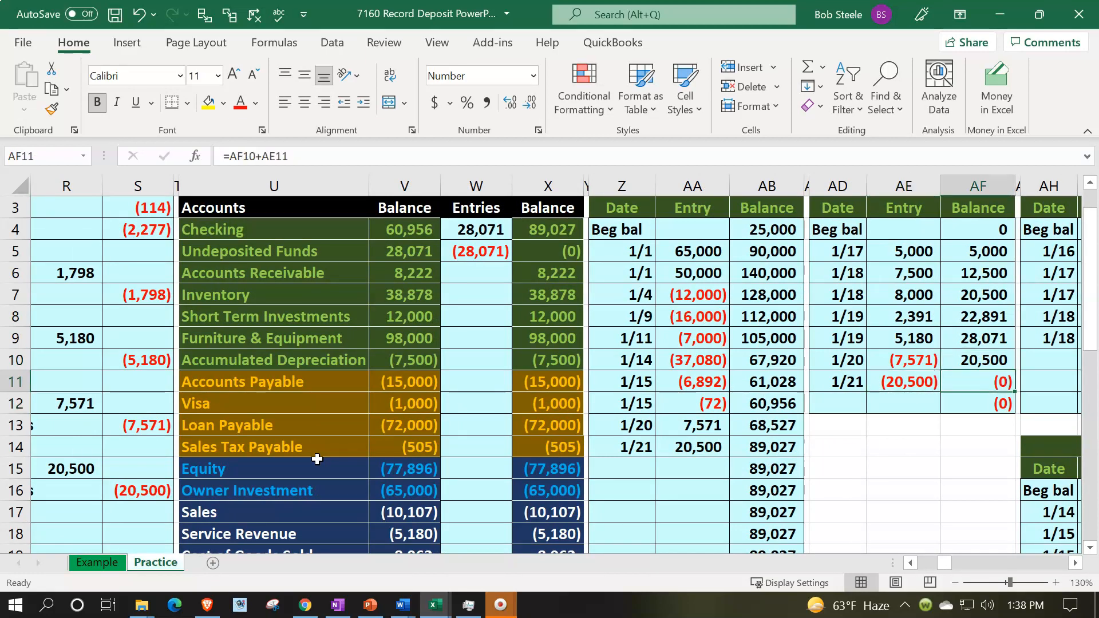
Examine the trial balance's Undeposited Funds ending balance and the check-figure formula above the Checking ledger
click(537, 251)
scroll(523, 351, up, 1)
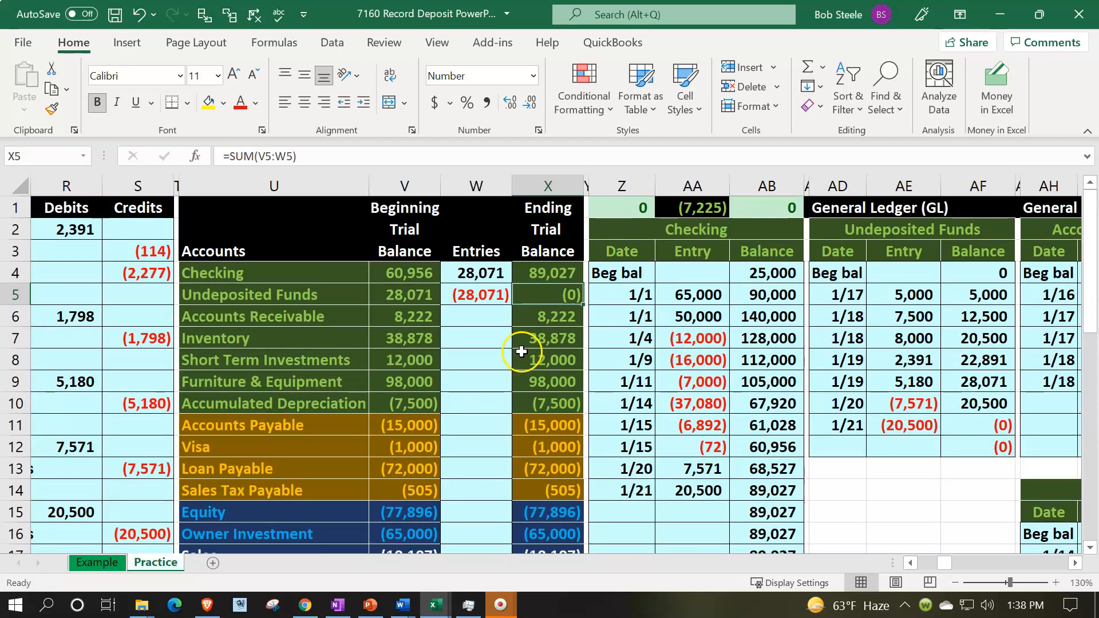
click(622, 213)
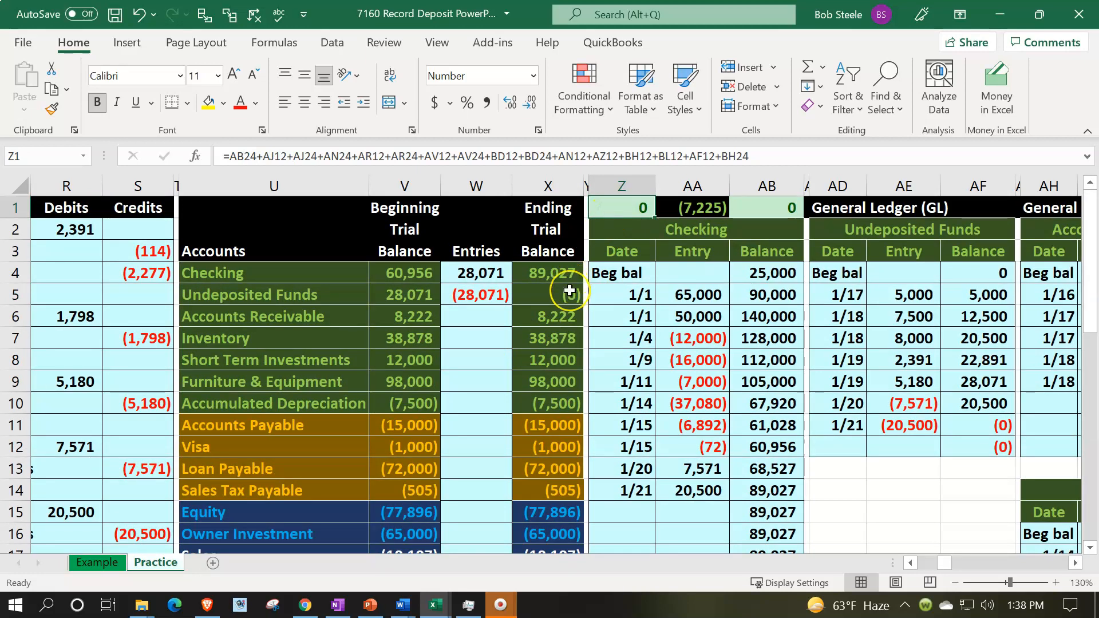
scroll(570, 291, down, 3)
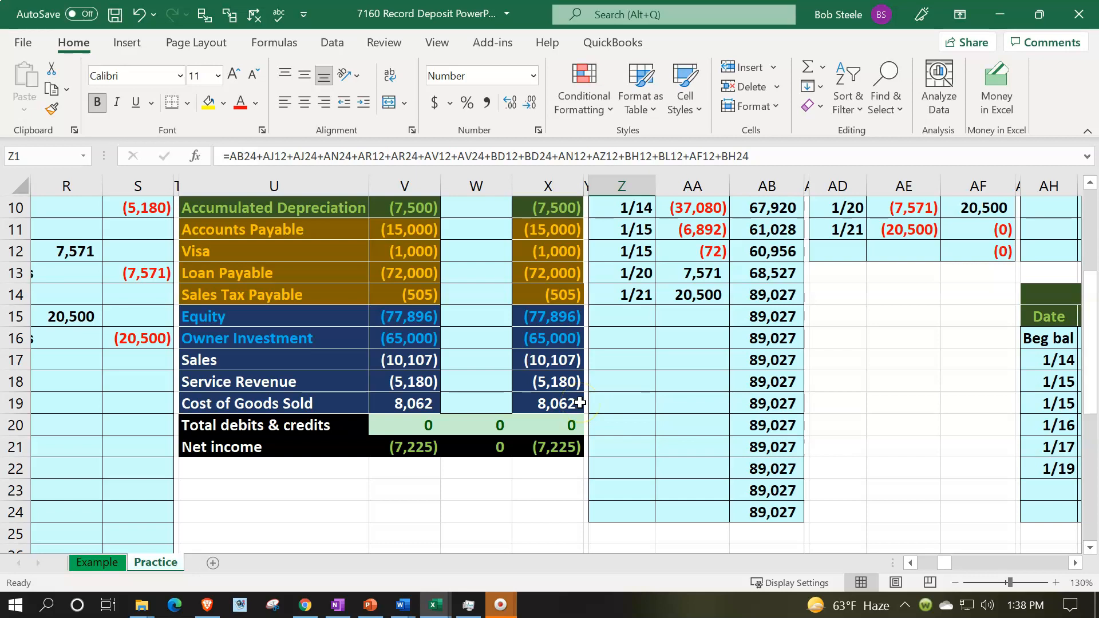
scroll(580, 402, up, 3)
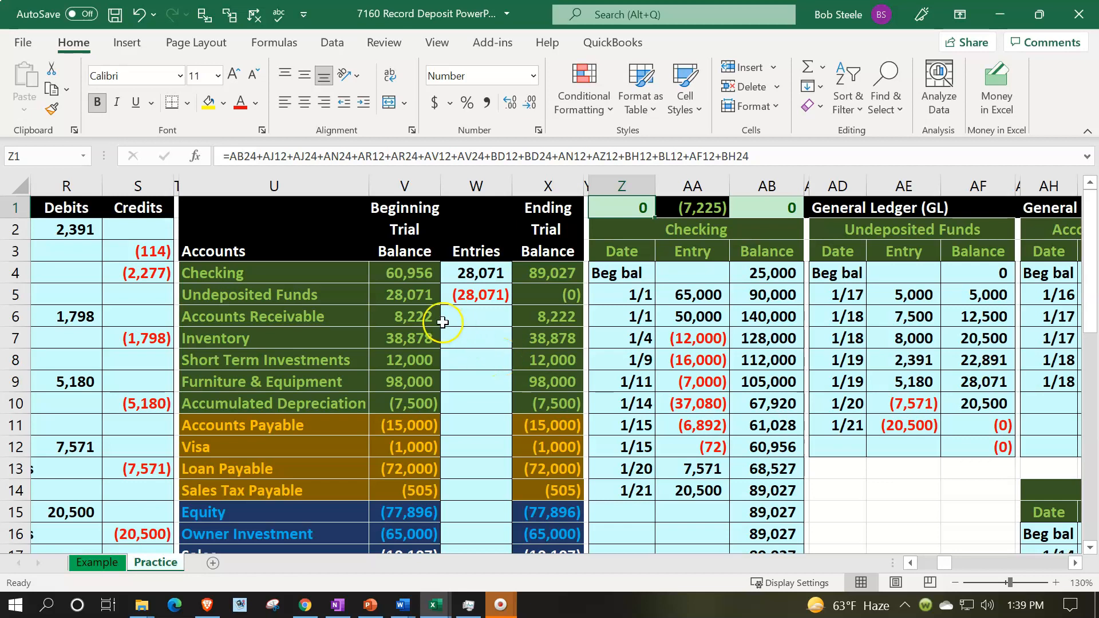
Compare the Undeposited Funds beginning balance with the combined 1/20 and 1/21 entries in the Checking ledger
click(410, 292)
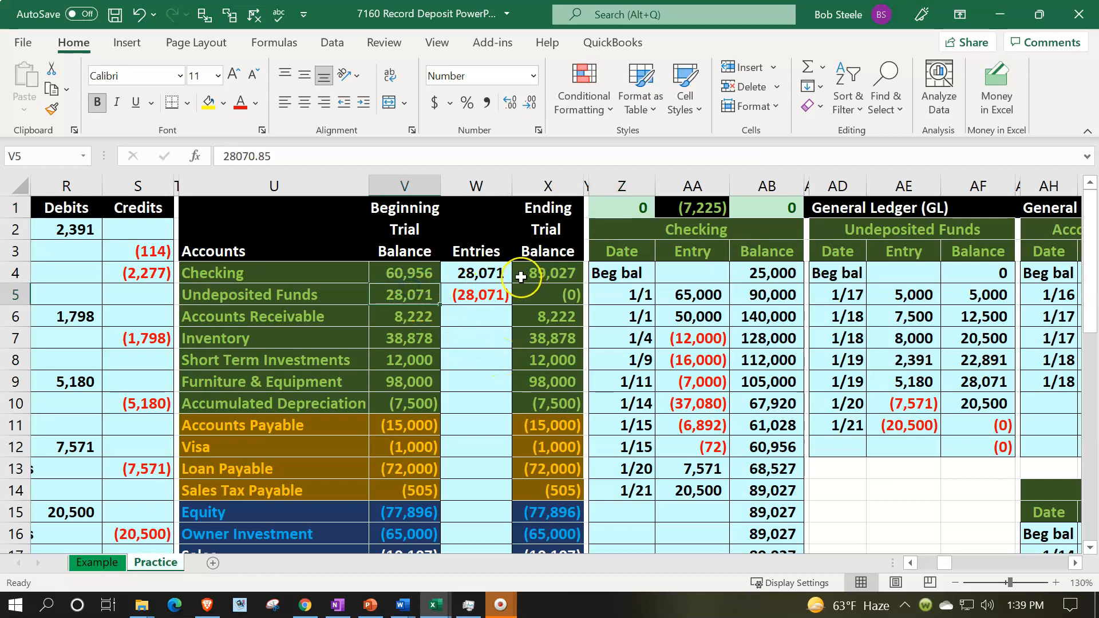
drag(700, 469, 699, 490)
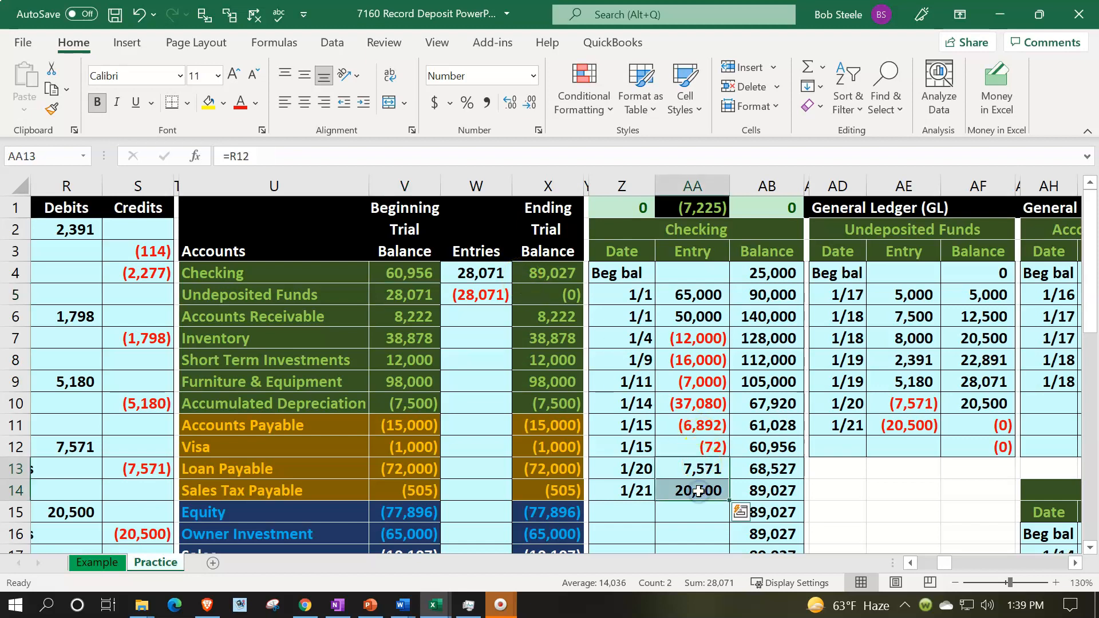
click(765, 490)
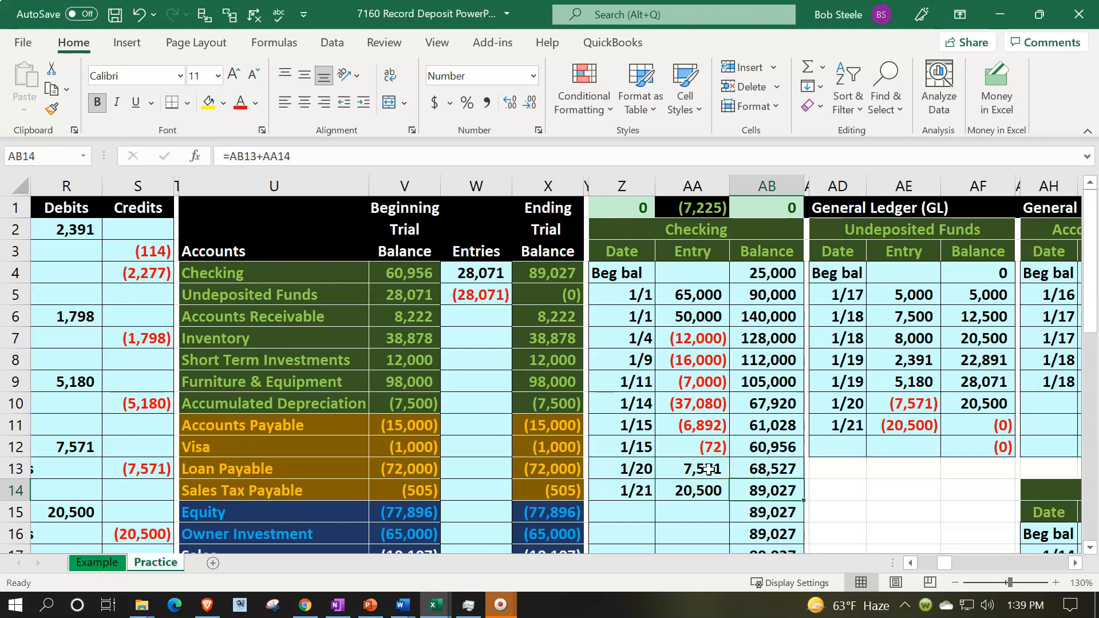
drag(709, 468, 708, 486)
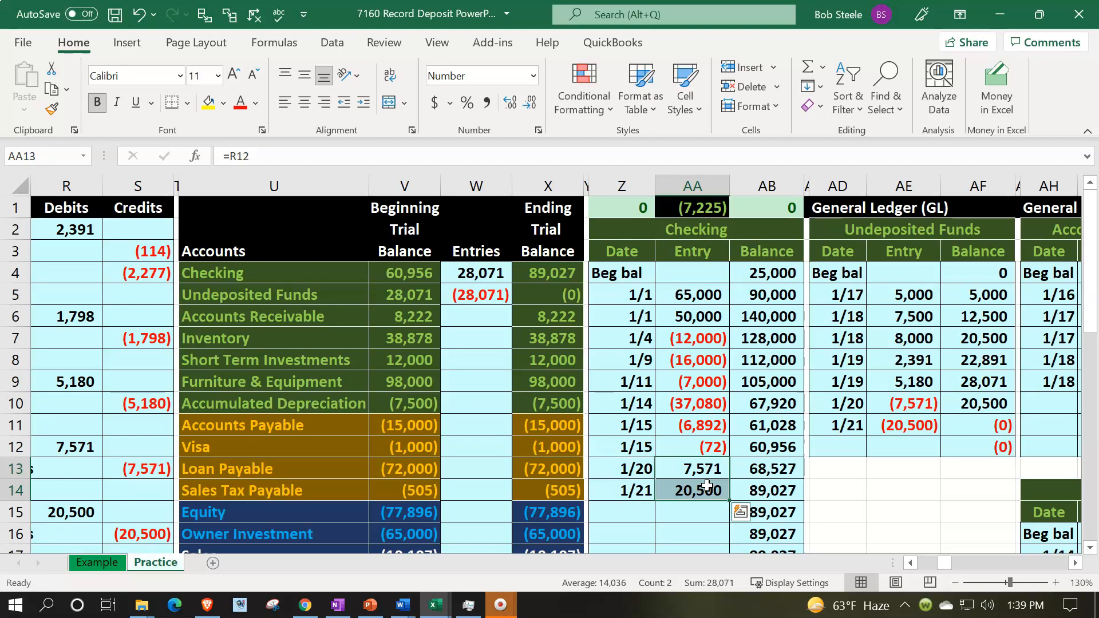
click(407, 301)
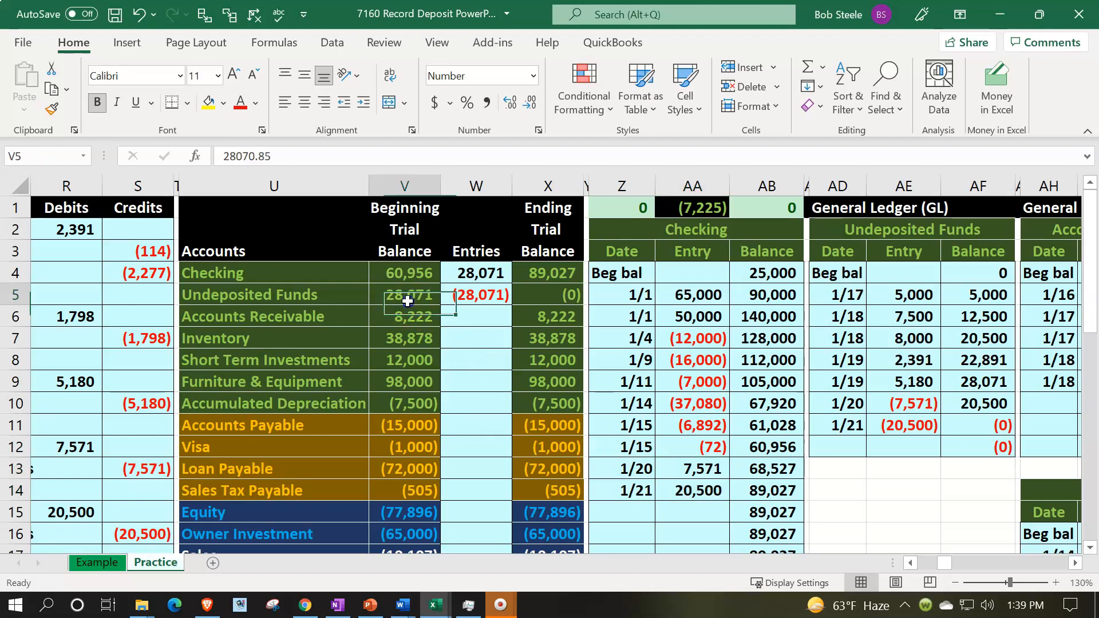
click(691, 469)
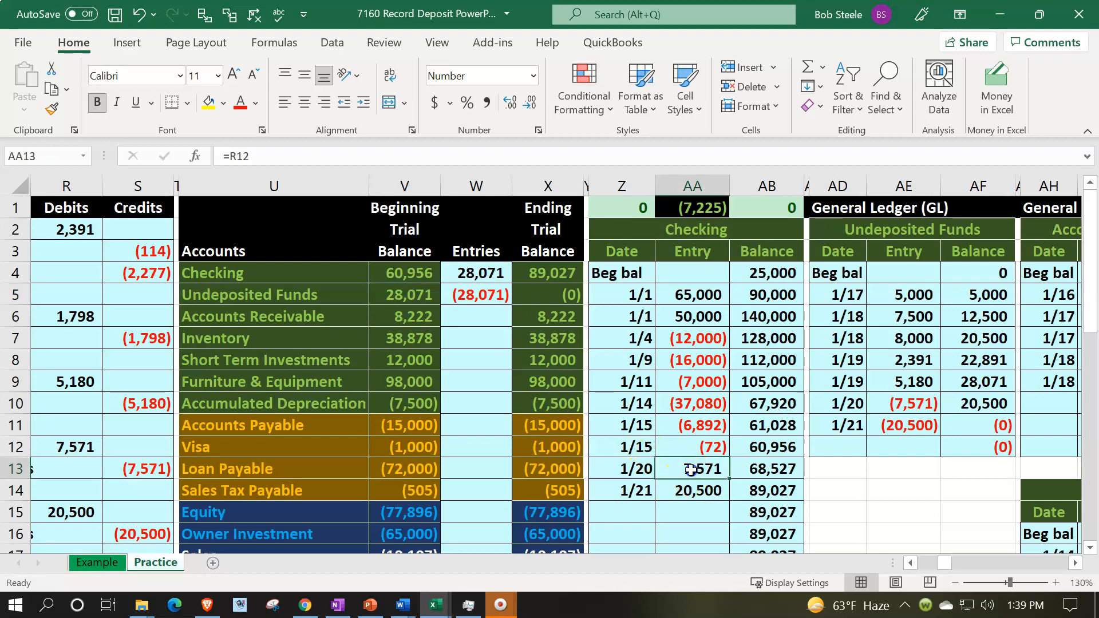
drag(691, 470, 689, 482)
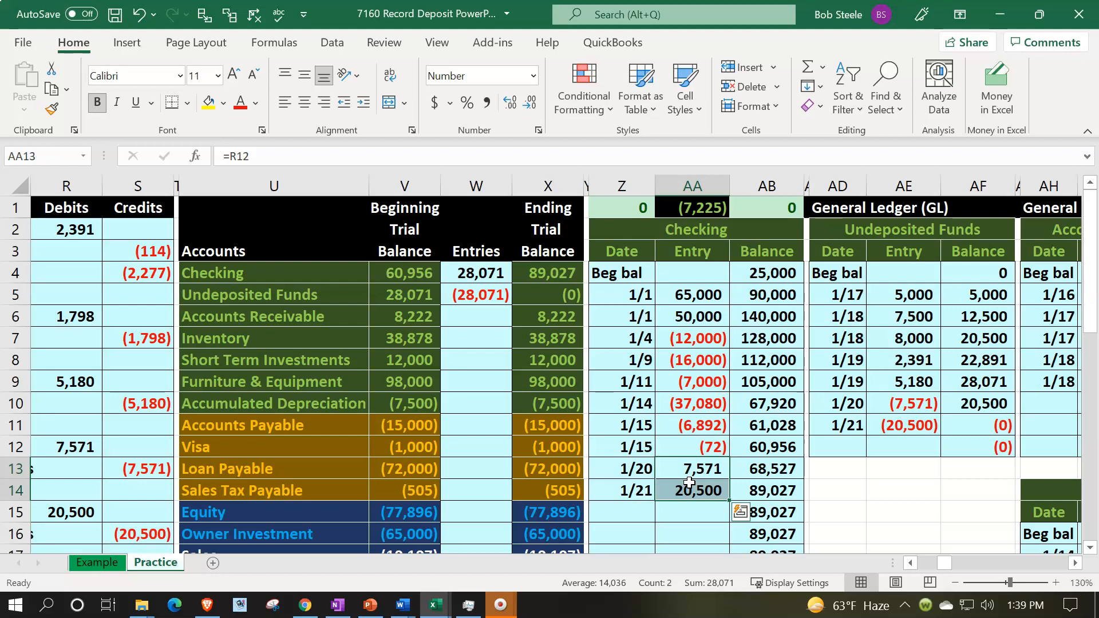
drag(696, 470, 703, 503)
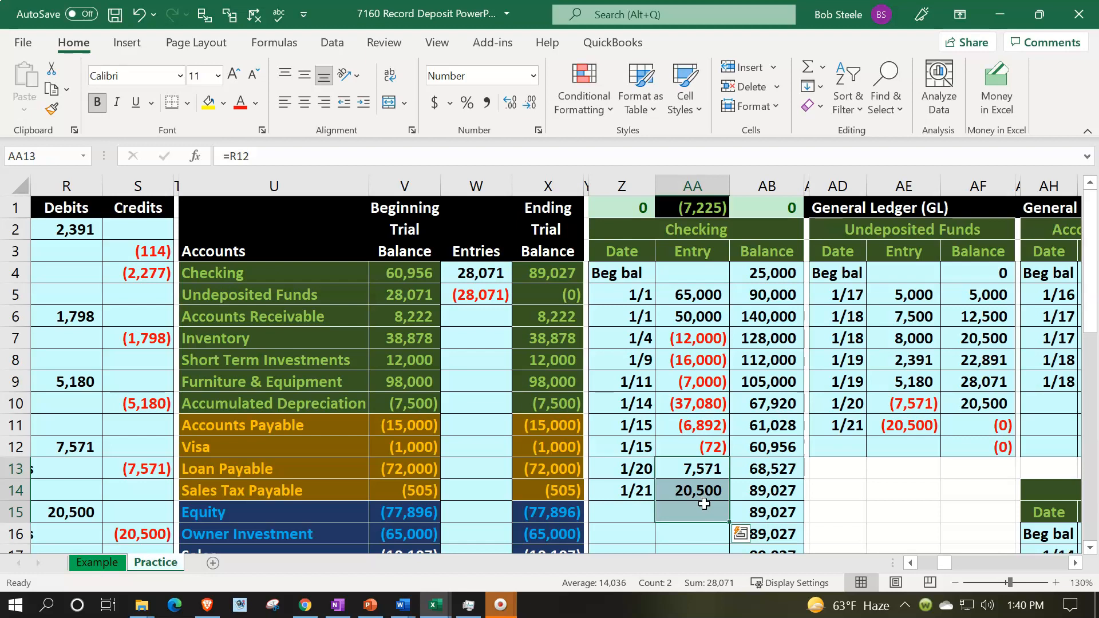
Review the journal entries against the trial balance down to the total debits and credits and net income
click(336, 298)
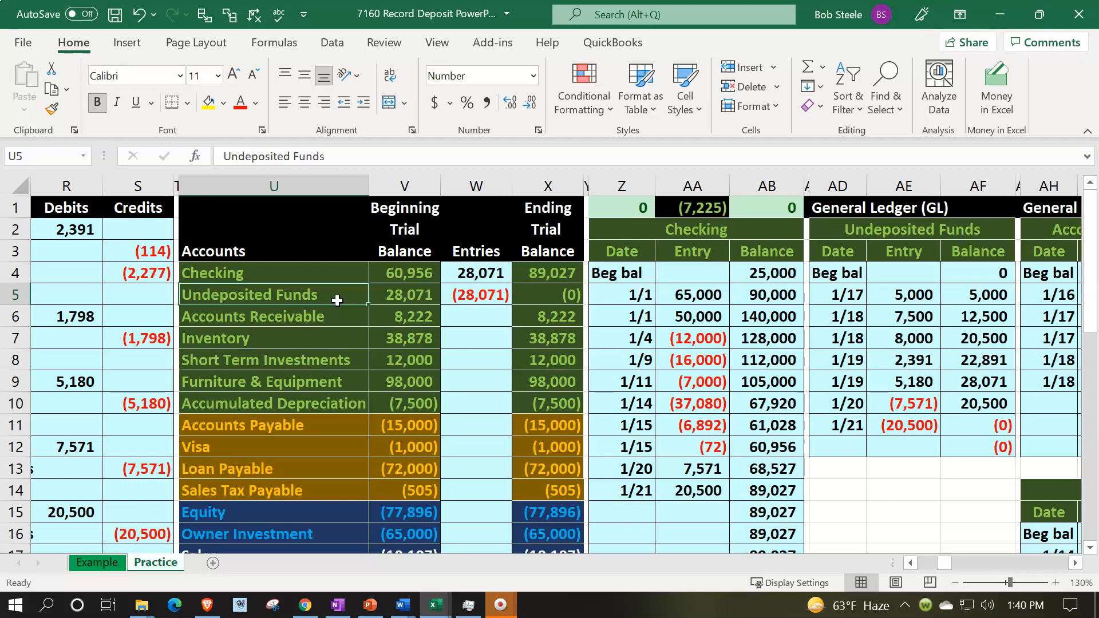
key(Left)
key(Left)
key(Left)
key(Left)
key(Left)
key(Right)
key(Right)
key(Right)
key(Right)
key(Right)
key(Right)
key(Right)
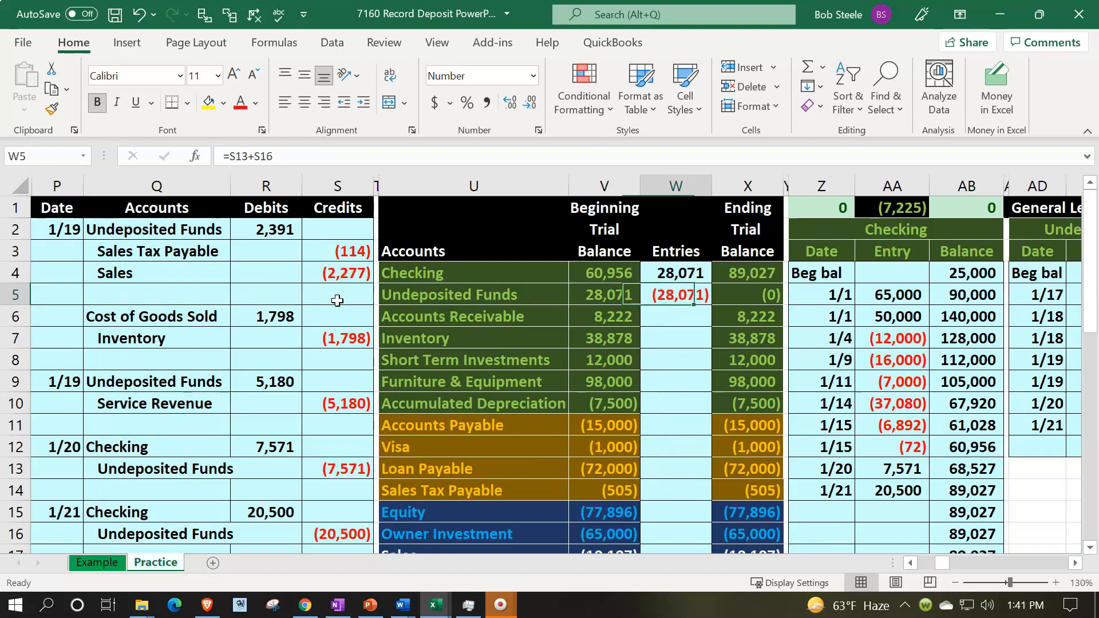
key(Right)
key(Down)
key(Down)
key(Down)
key(Down)
key(Down)
key(Down)
key(Down)
key(Down)
key(Down)
key(Down)
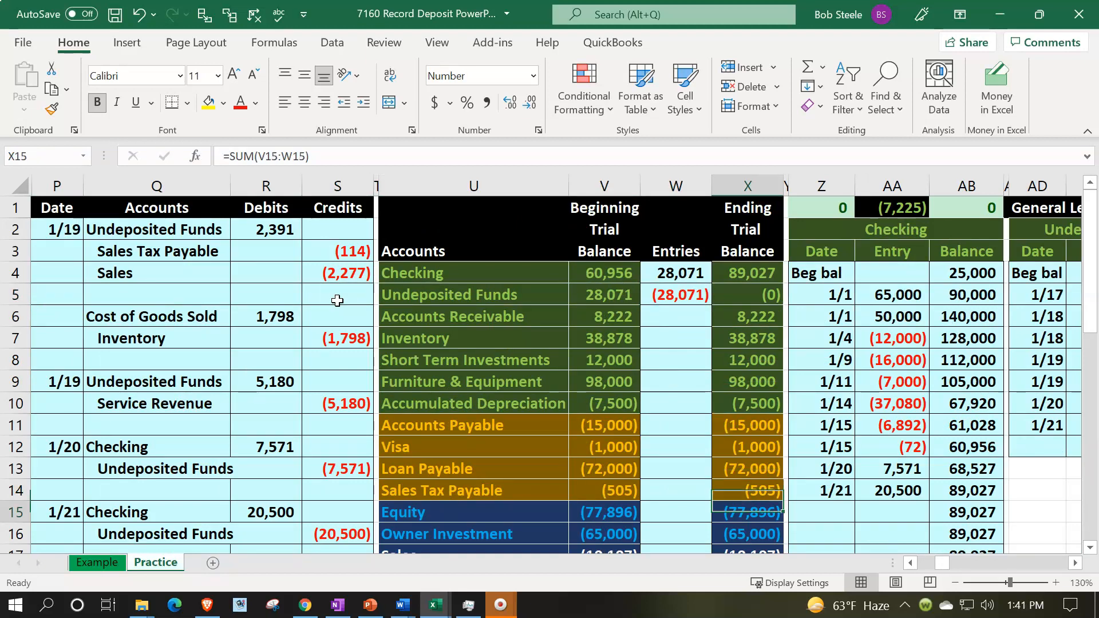
key(Down)
key(Down)
key(Down)
key(Down)
key(Down)
key(Down)
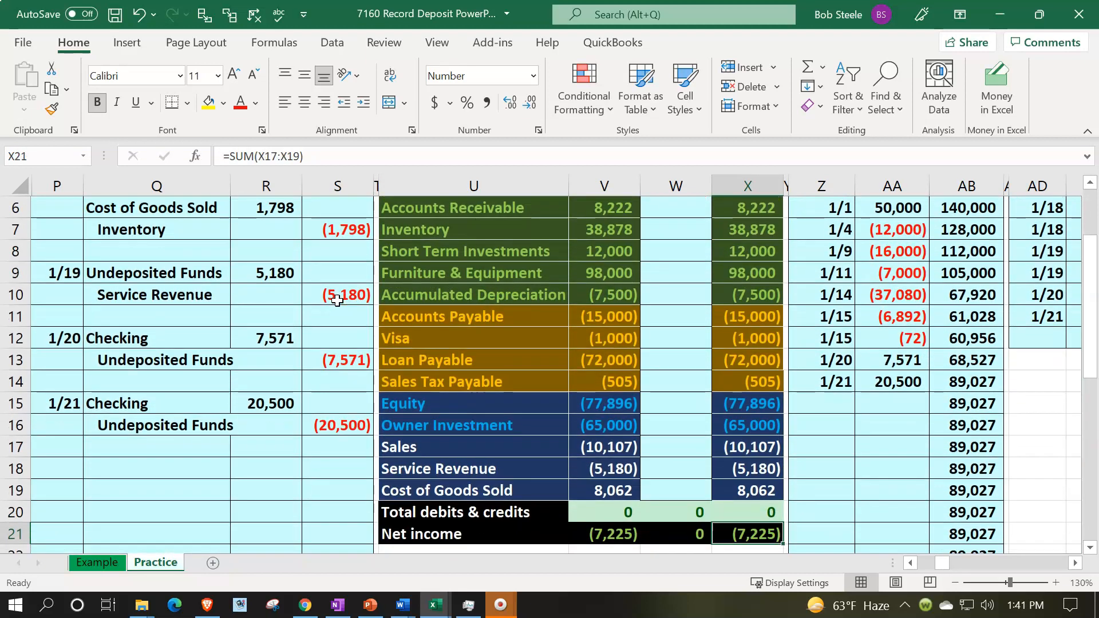